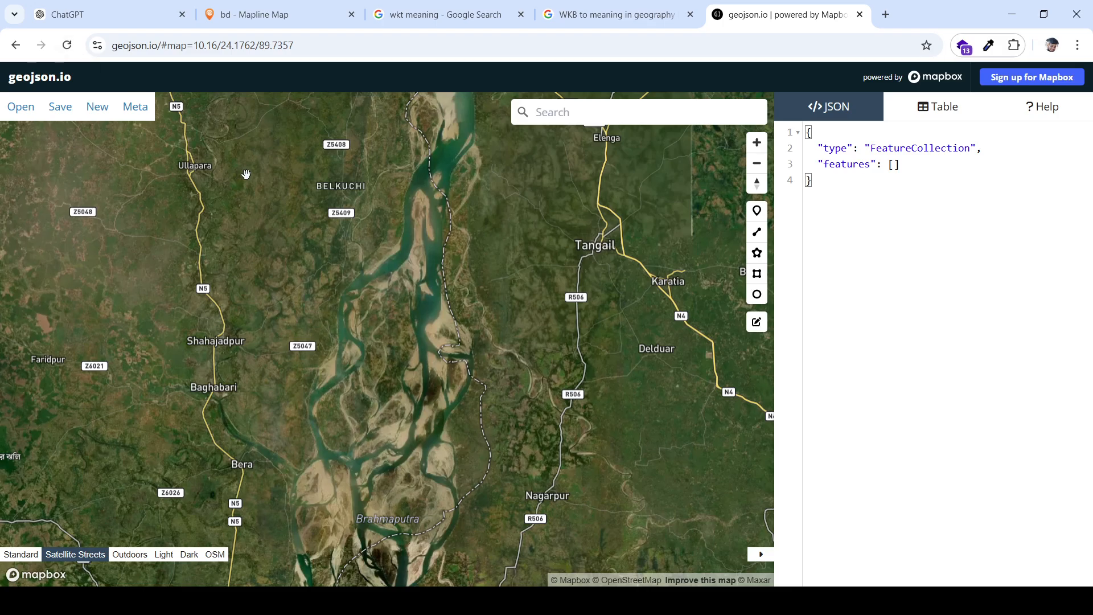
pyautogui.moveTo(53, 115)
pyautogui.moveTo(136, 111)
pyautogui.scroll(3, 324, 350)
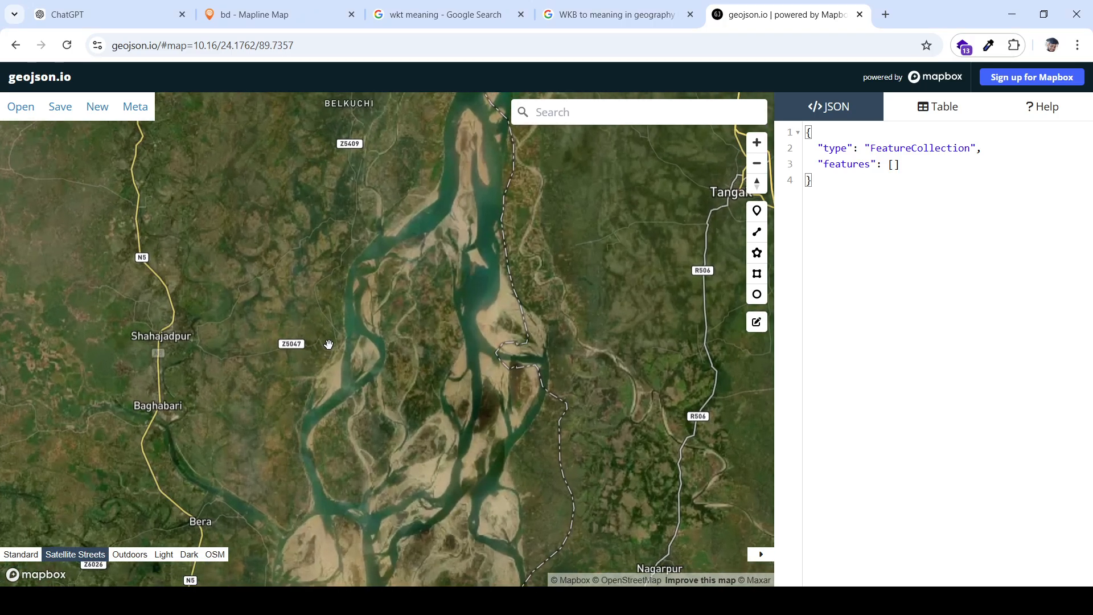
pyautogui.scroll(-5, 329, 345)
pyautogui.scroll(8, 348, 399)
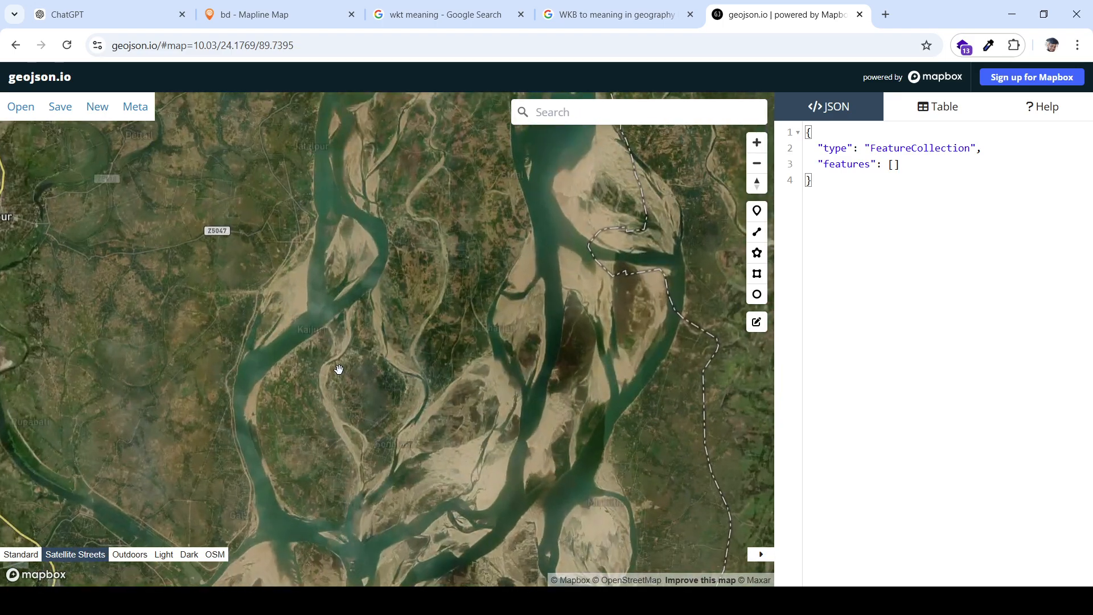
pyautogui.scroll(5, 347, 348)
pyautogui.scroll(3, 334, 326)
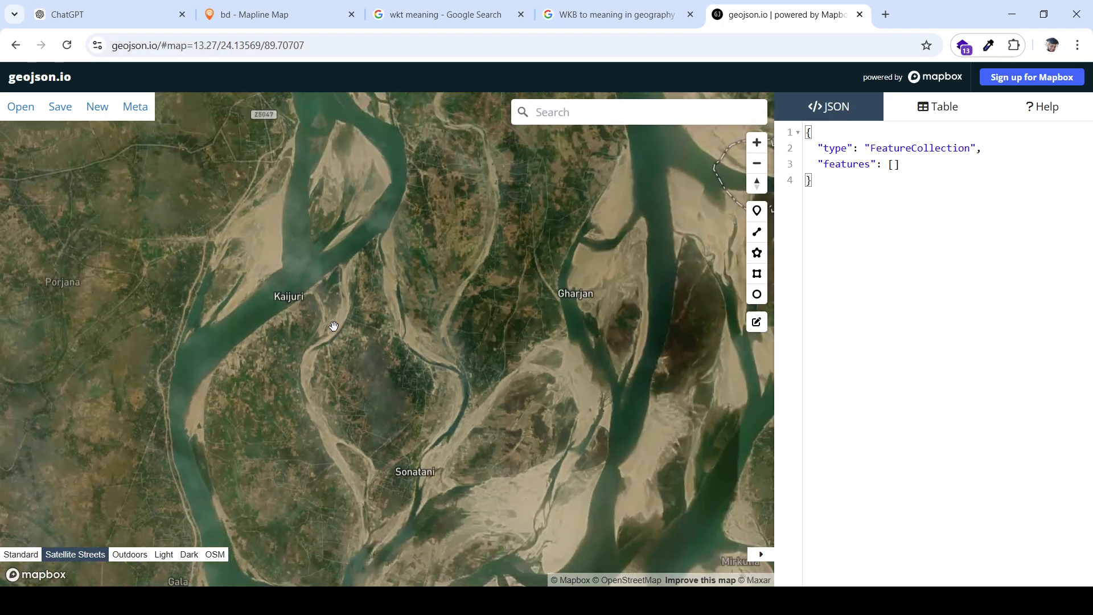
pyautogui.scroll(-7, 334, 326)
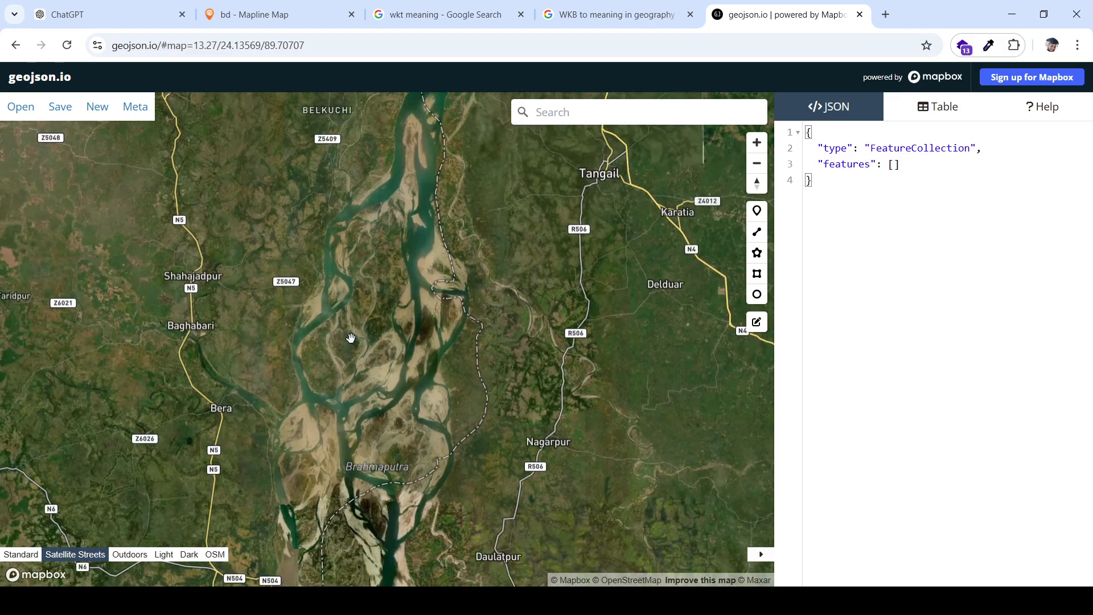
pyautogui.moveTo(353, 340); pyautogui.dragTo(408, 357)
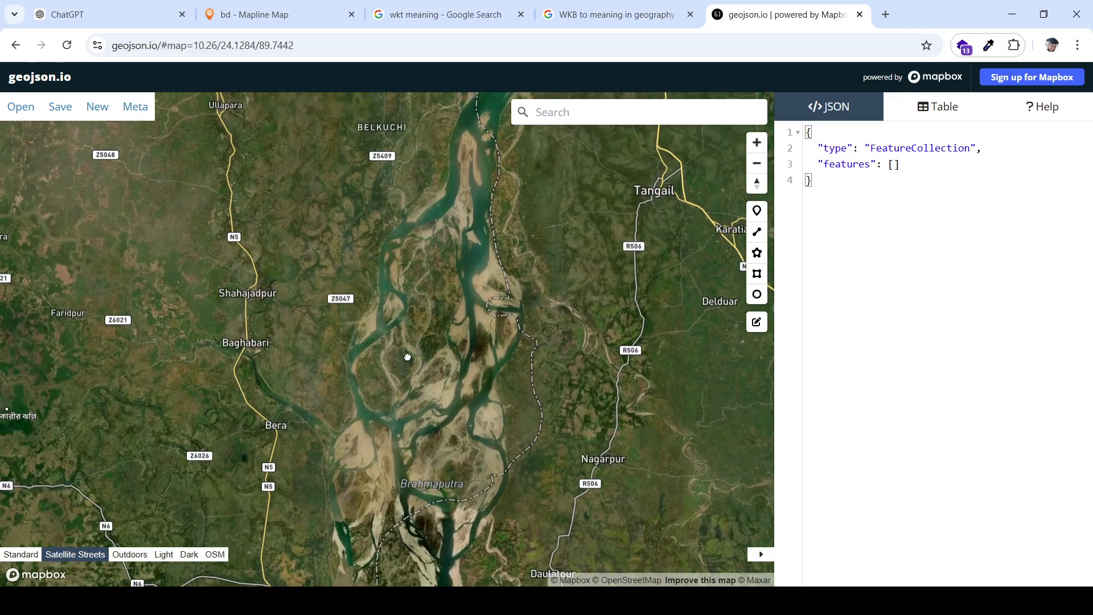
# Step: Open the GeoJSON file of Bangladesh's ADM1 administrative boundaries on the map
pyautogui.click(19, 104)
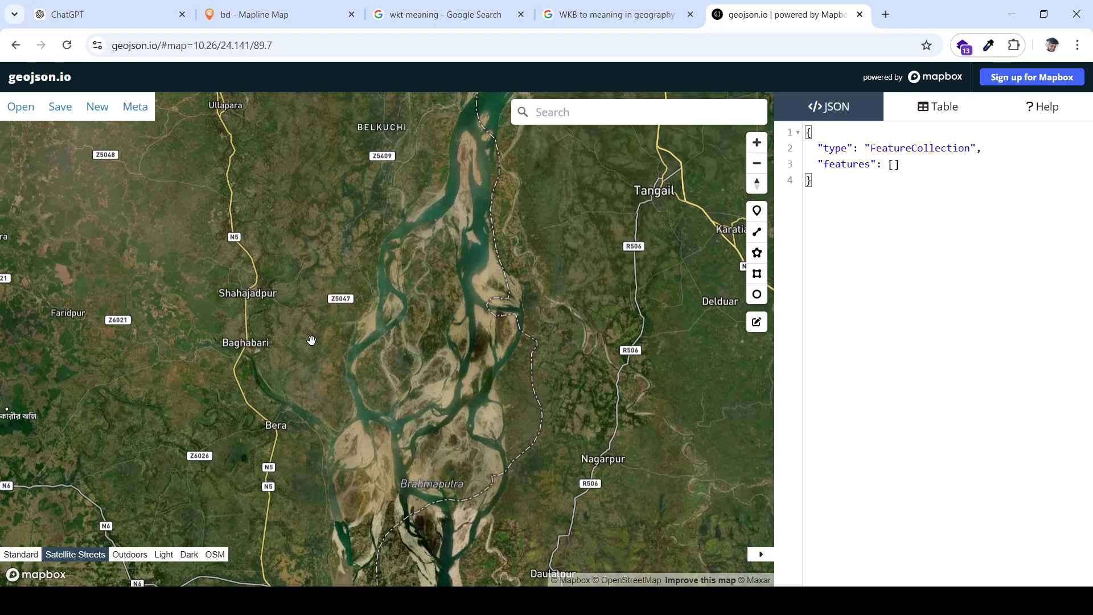
pyautogui.scroll(-1, 310, 339)
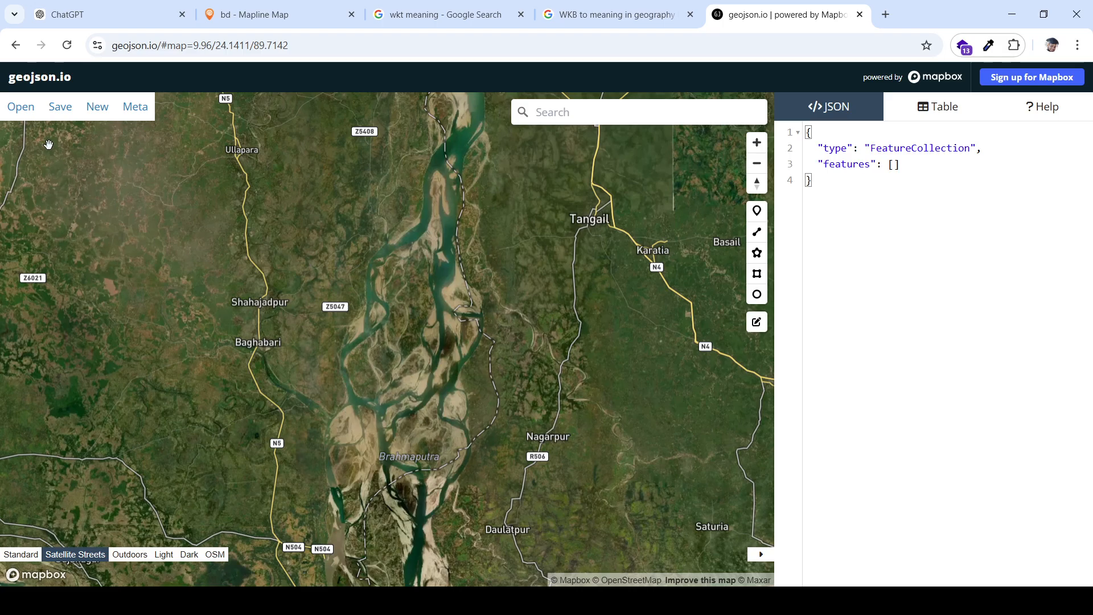
pyautogui.click(21, 107)
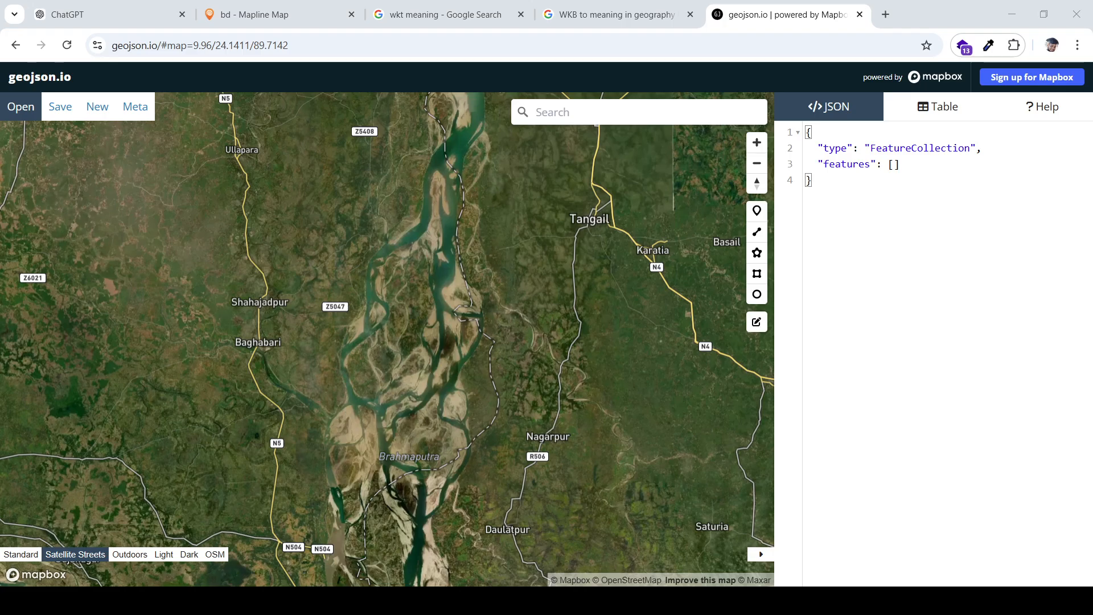
pyautogui.click(913, 374)
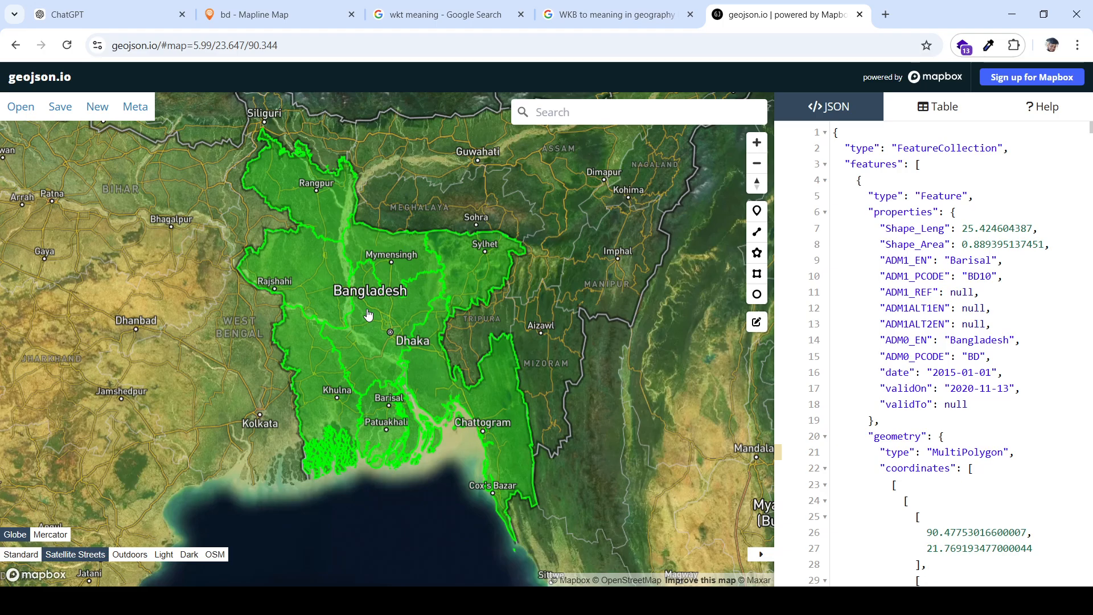
# Step: Examine the Bangladesh boundary polygons on the map and the properties and coordinates in their GeoJSON code
pyautogui.scroll(2, 384, 353)
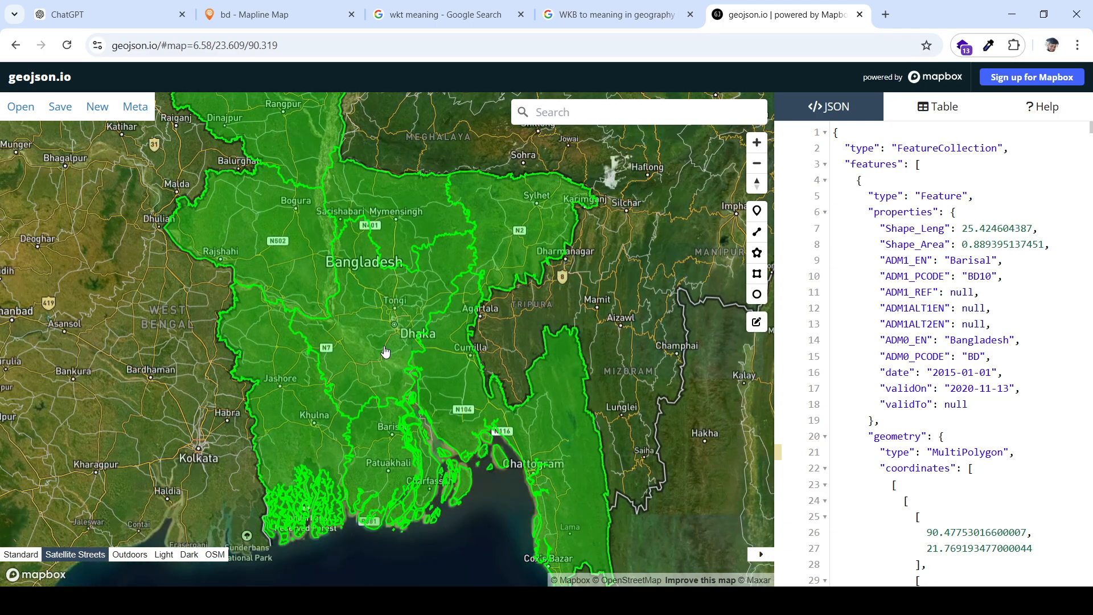
pyautogui.scroll(-1, 385, 351)
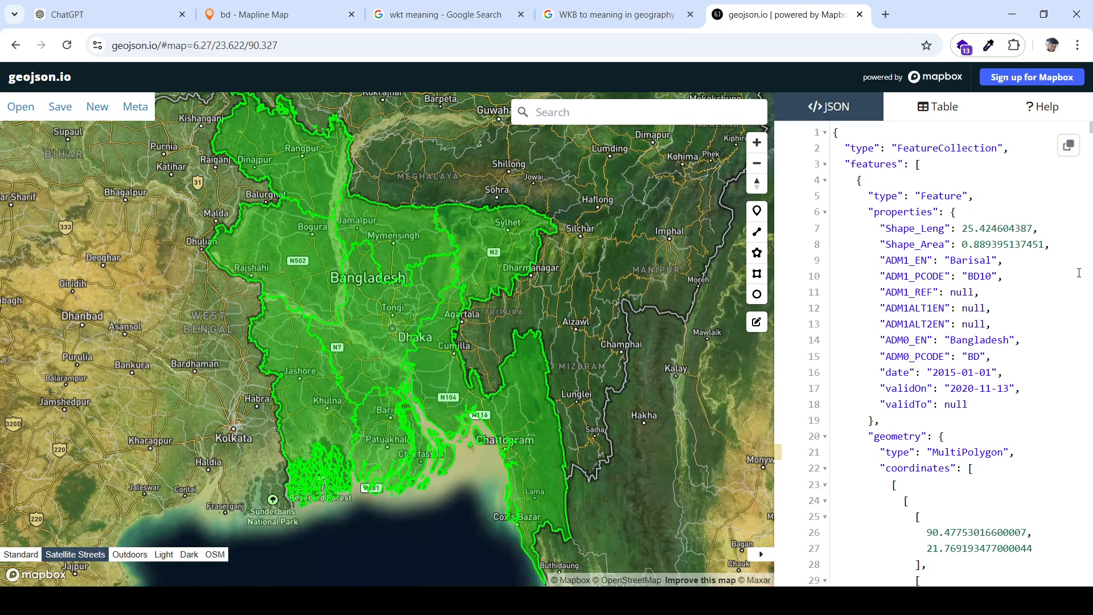
pyautogui.scroll(-3, 973, 298)
pyautogui.scroll(3, 974, 297)
pyautogui.scroll(-20, 973, 293)
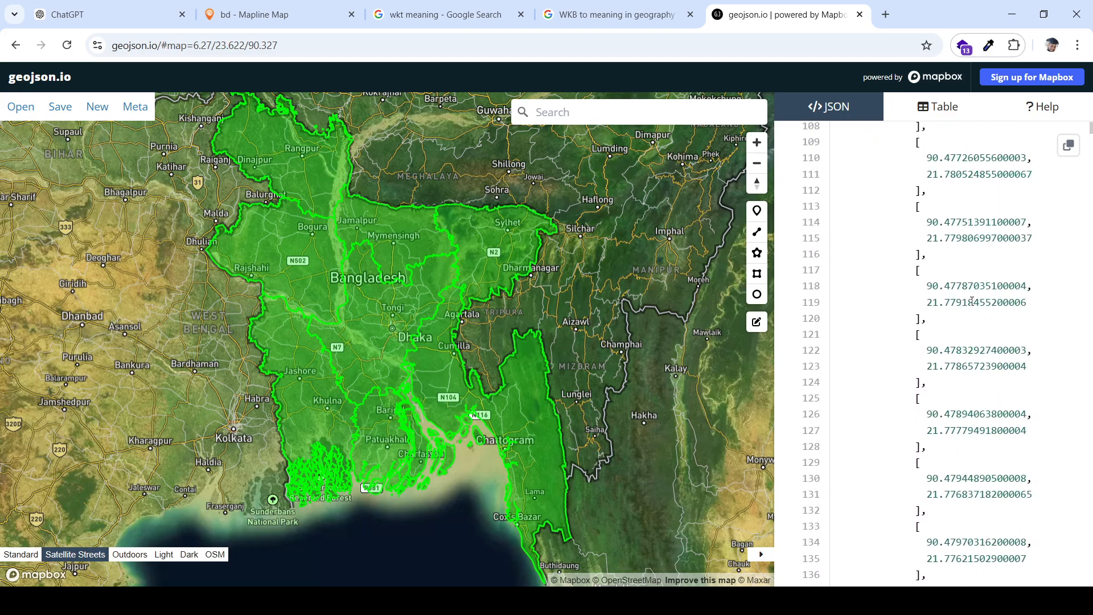
pyautogui.scroll(-20, 973, 302)
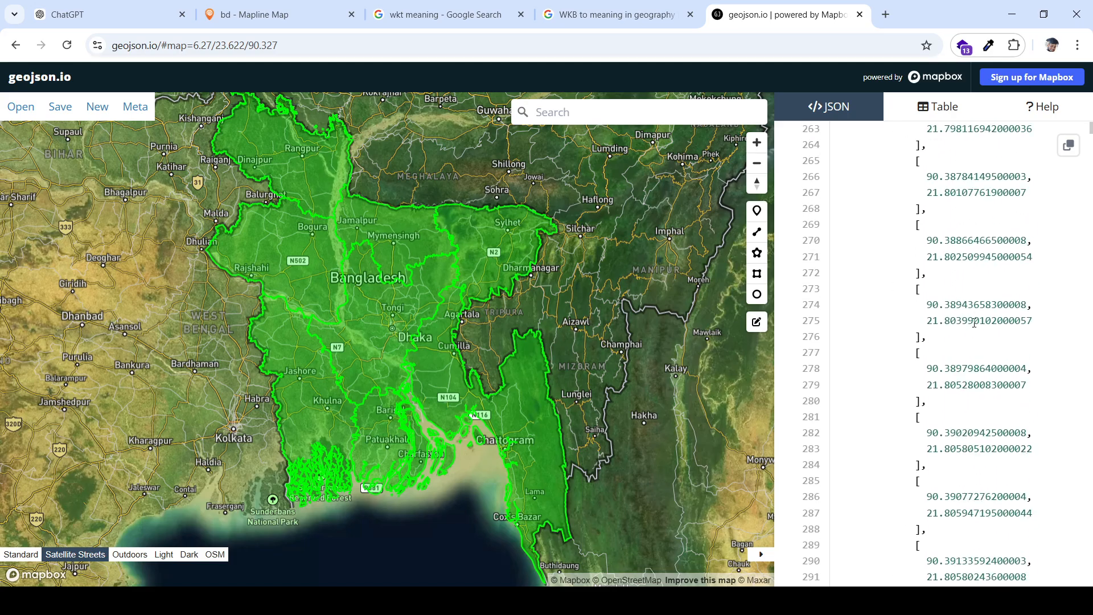
pyautogui.scroll(20, 974, 323)
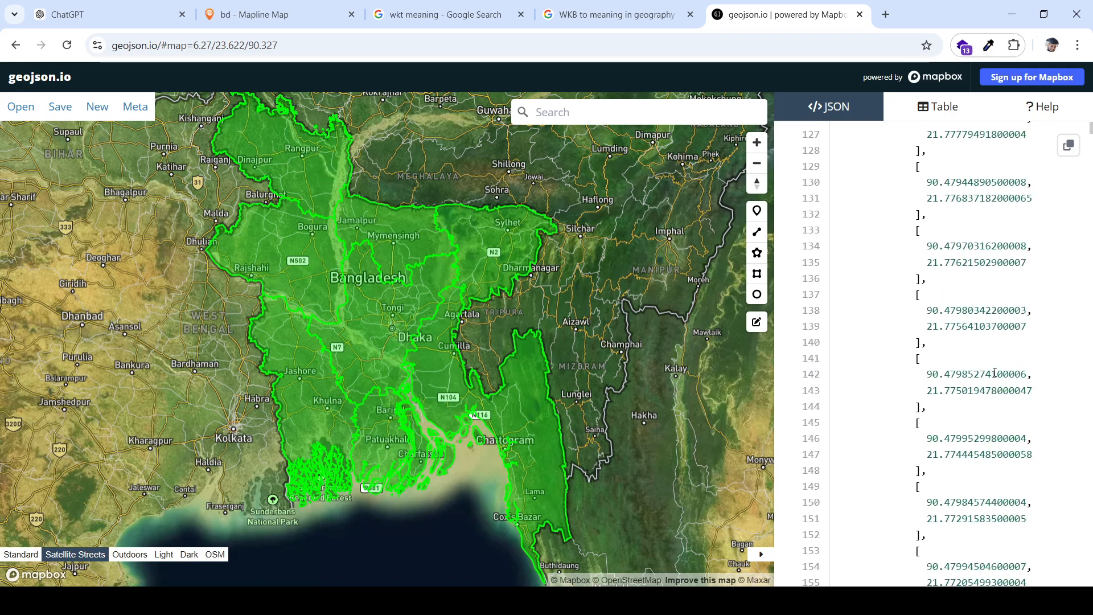
pyautogui.scroll(20, 994, 373)
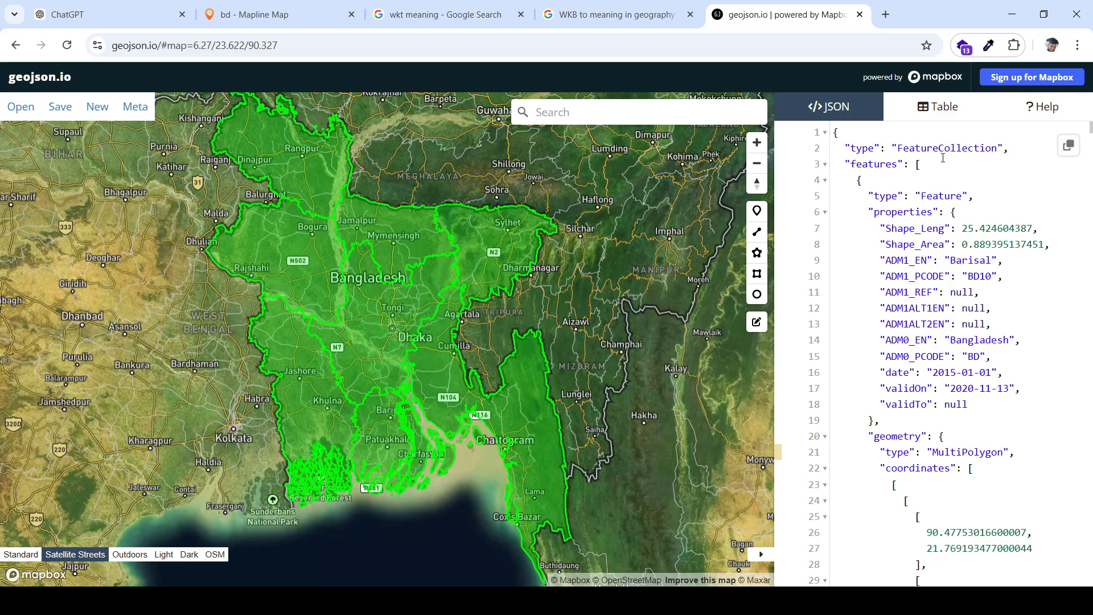
pyautogui.scroll(-4, 981, 323)
pyautogui.scroll(-20, 981, 326)
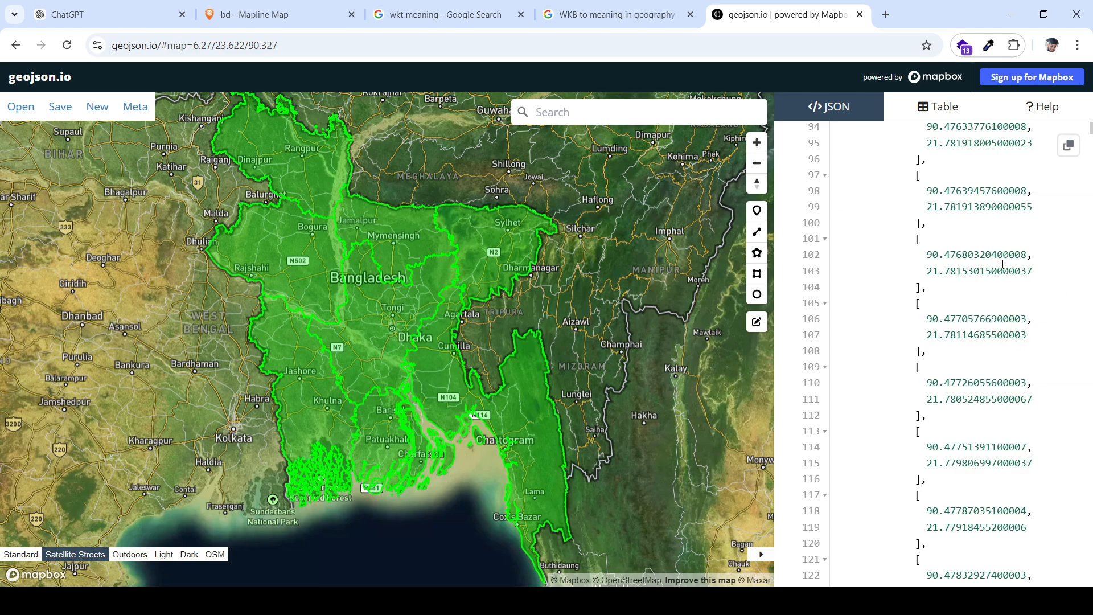
pyautogui.scroll(2, 346, 294)
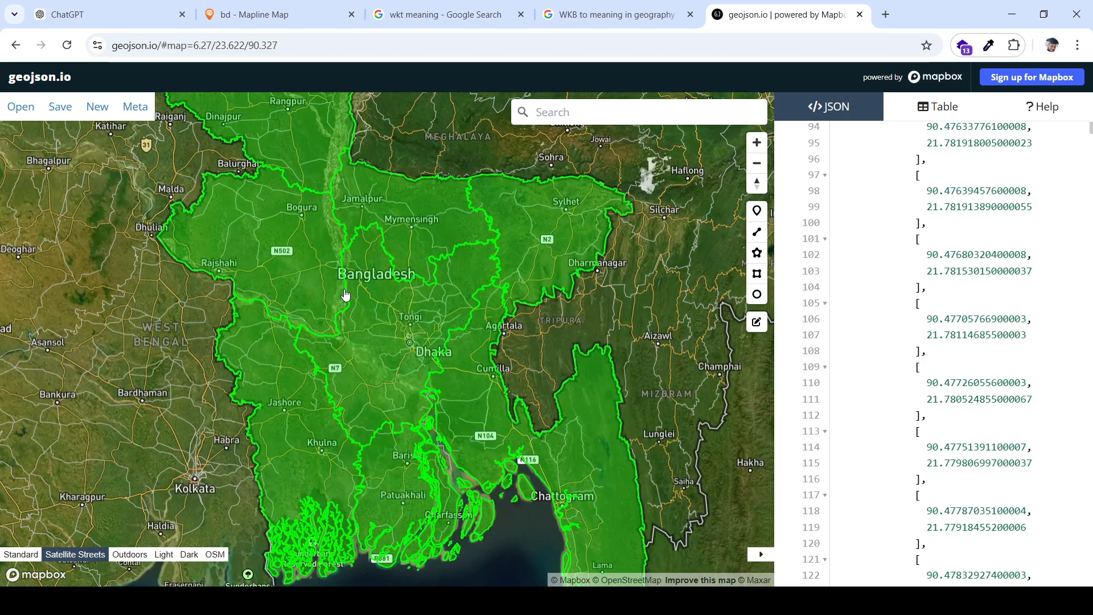
pyautogui.scroll(2, 345, 294)
pyautogui.click(57, 108)
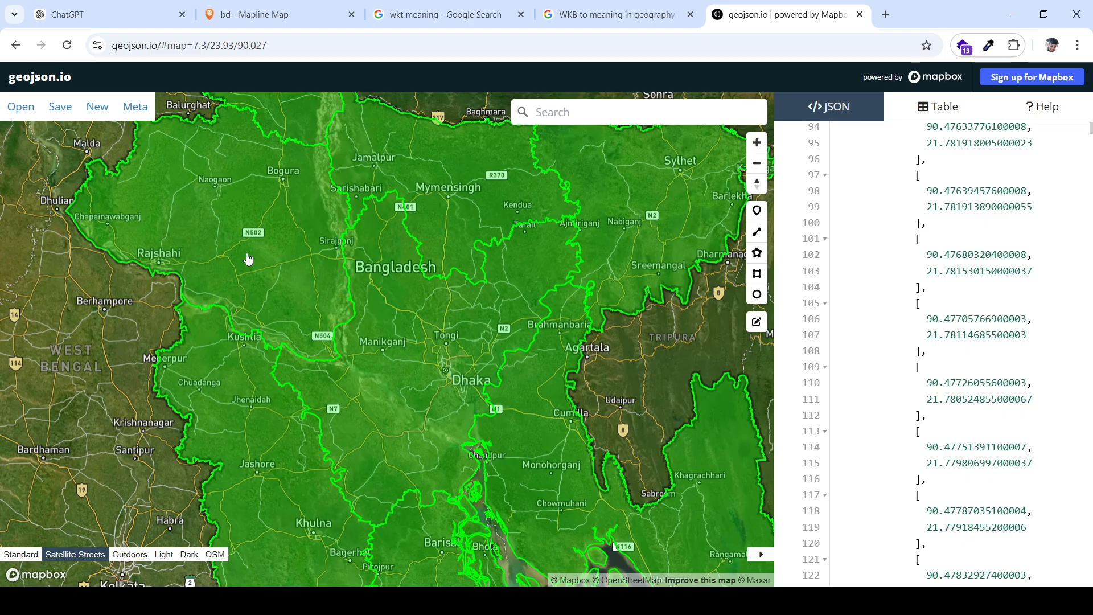
# Step: Clear all features from the map and confirm the deletion
pyautogui.scroll(-5, 333, 357)
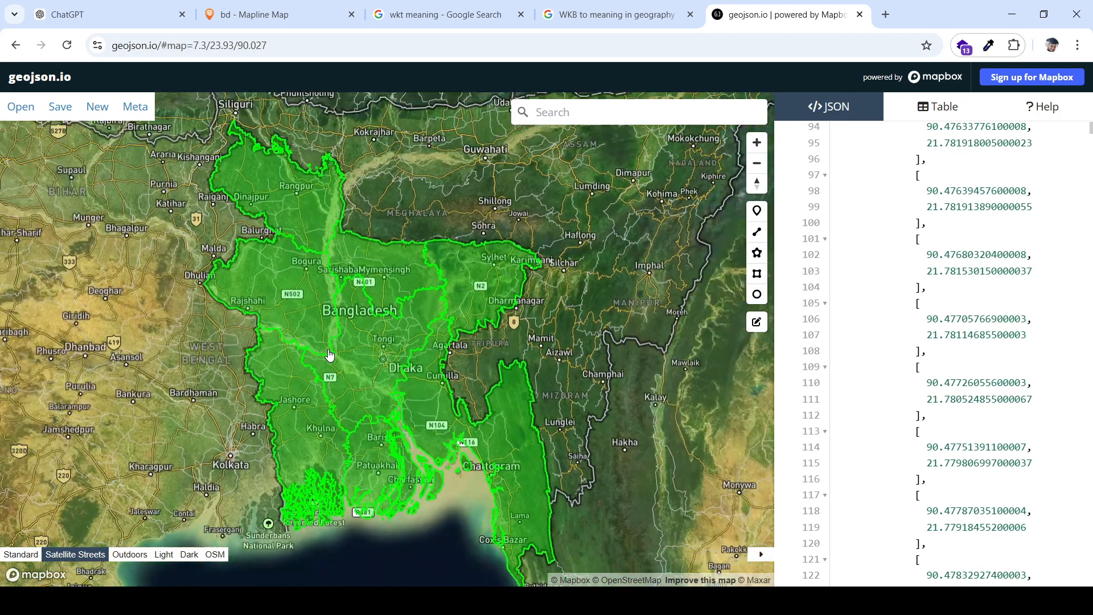
pyautogui.scroll(3, 367, 372)
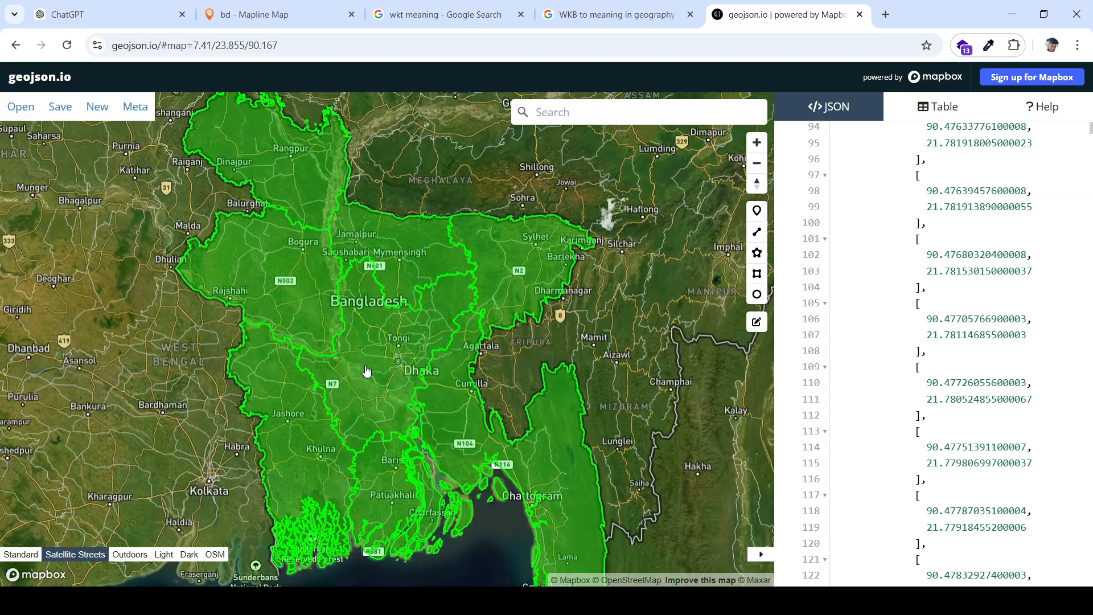
pyautogui.click(136, 108)
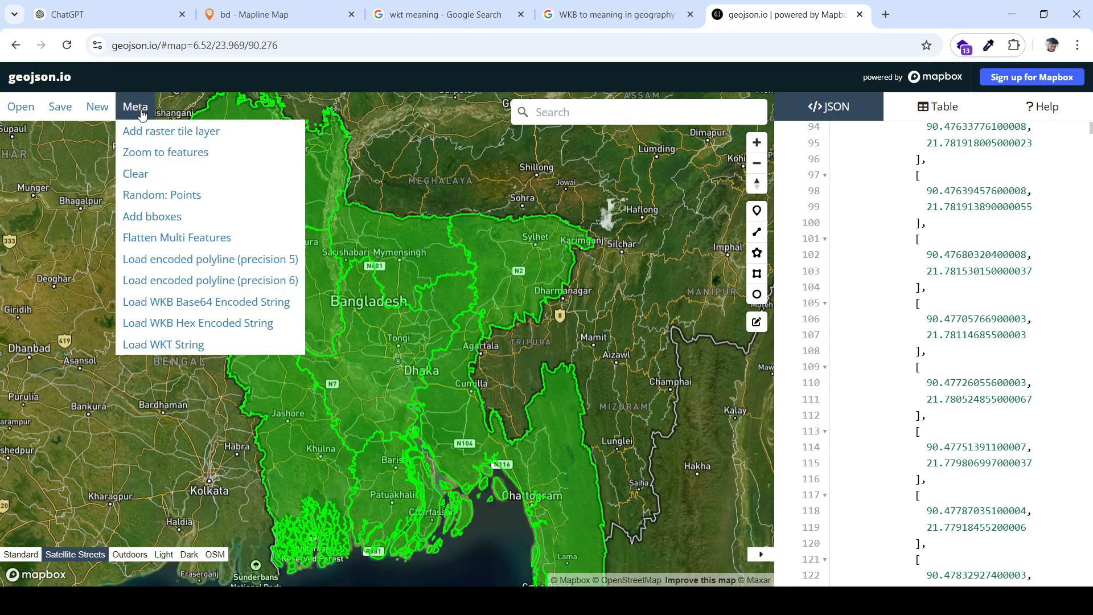
pyautogui.click(150, 181)
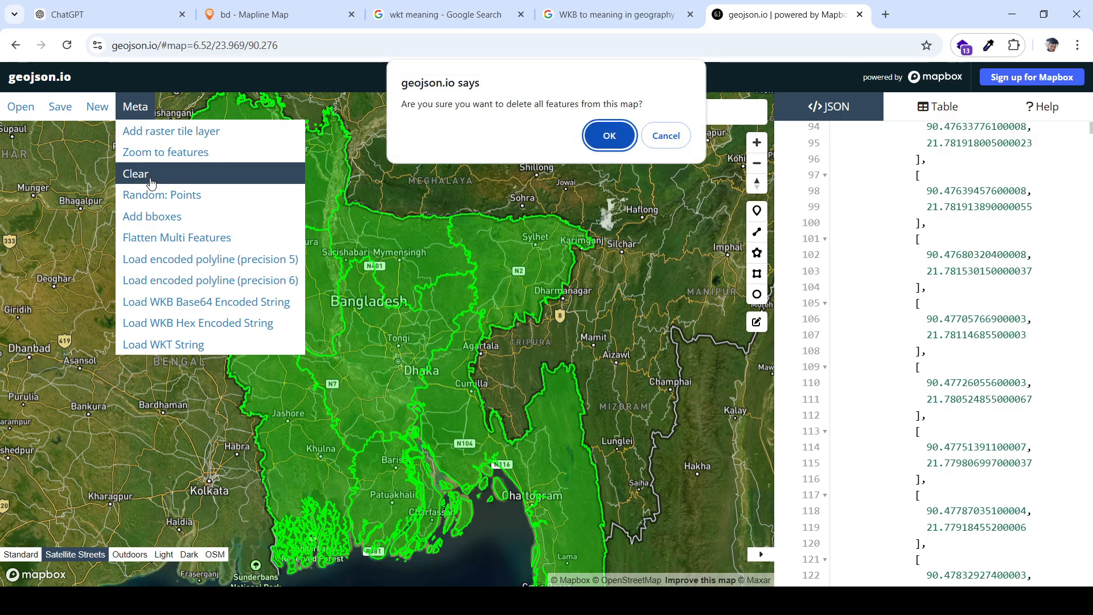
pyautogui.click(614, 137)
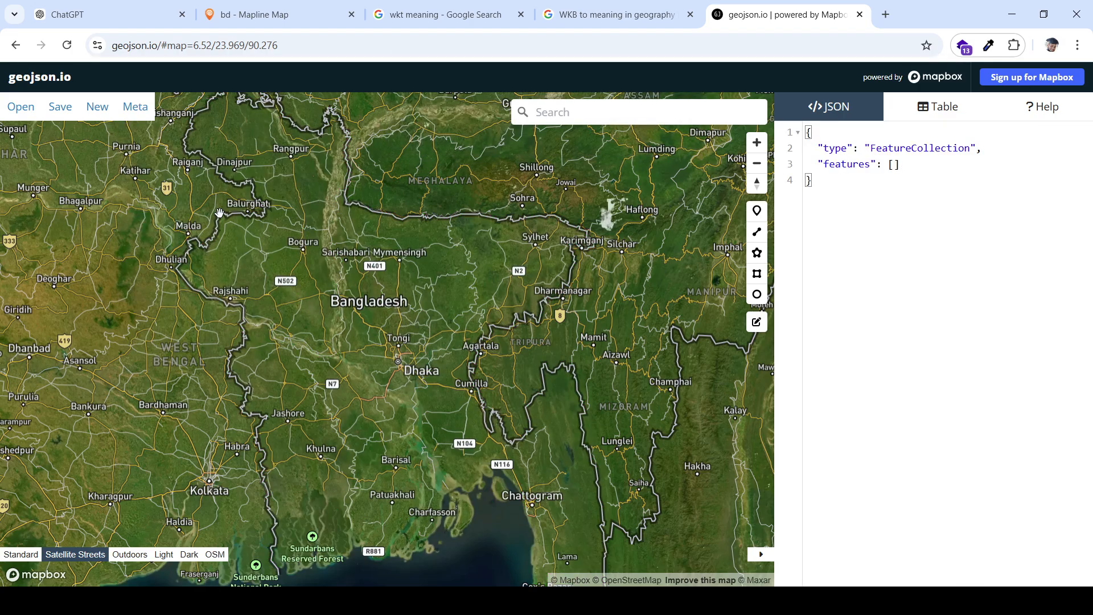
pyautogui.moveTo(425, 290); pyautogui.dragTo(468, 363)
pyautogui.click(135, 107)
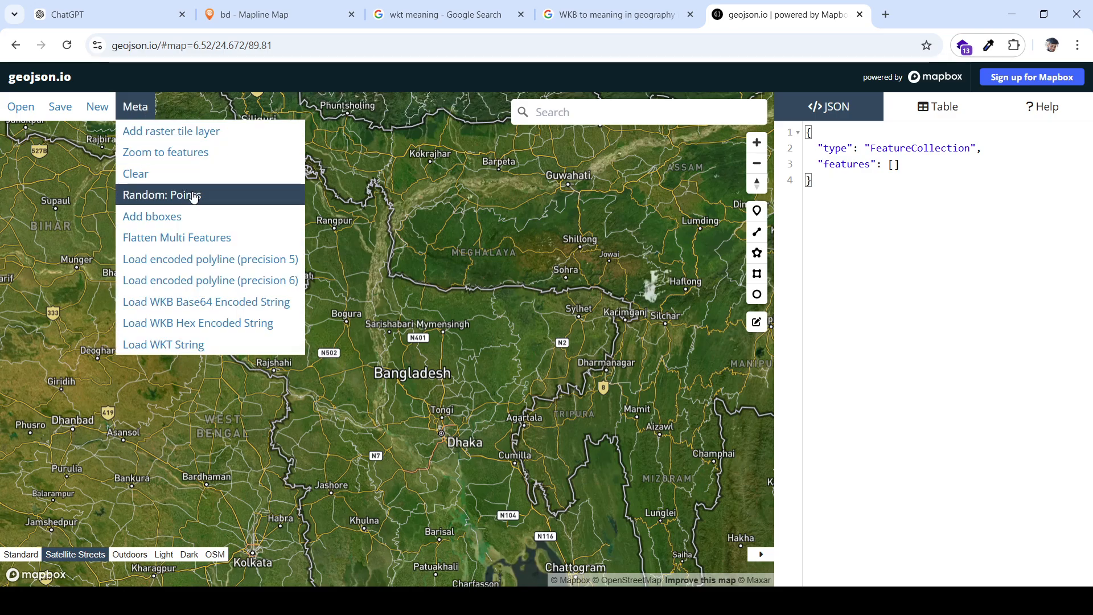
pyautogui.moveTo(136, 108)
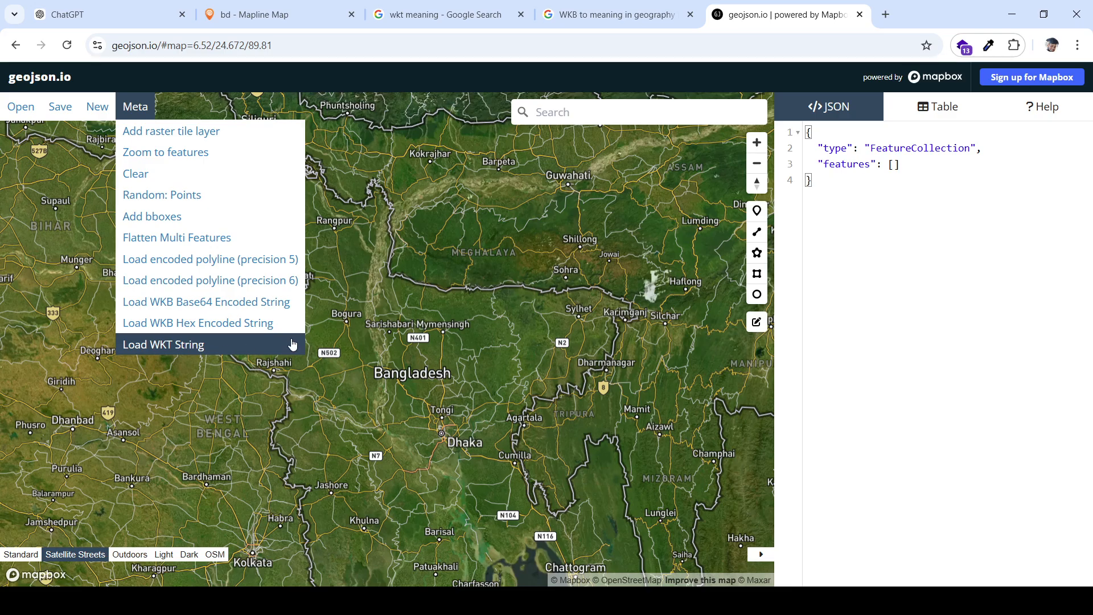
# Step: Place a point marker west of St. Joseph's High School near Rajason-Birulia Road, at about longitude 90.2792, latitude 23.8468
pyautogui.moveTo(330, 362); pyautogui.dragTo(347, 214)
pyautogui.scroll(5, 347, 214)
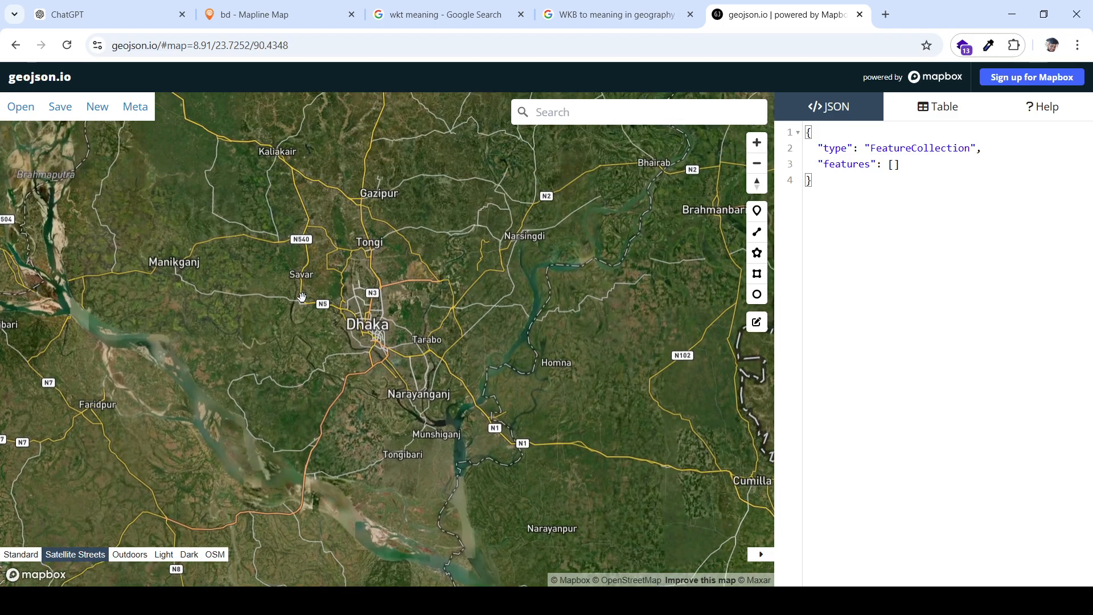
pyautogui.scroll(6, 298, 248)
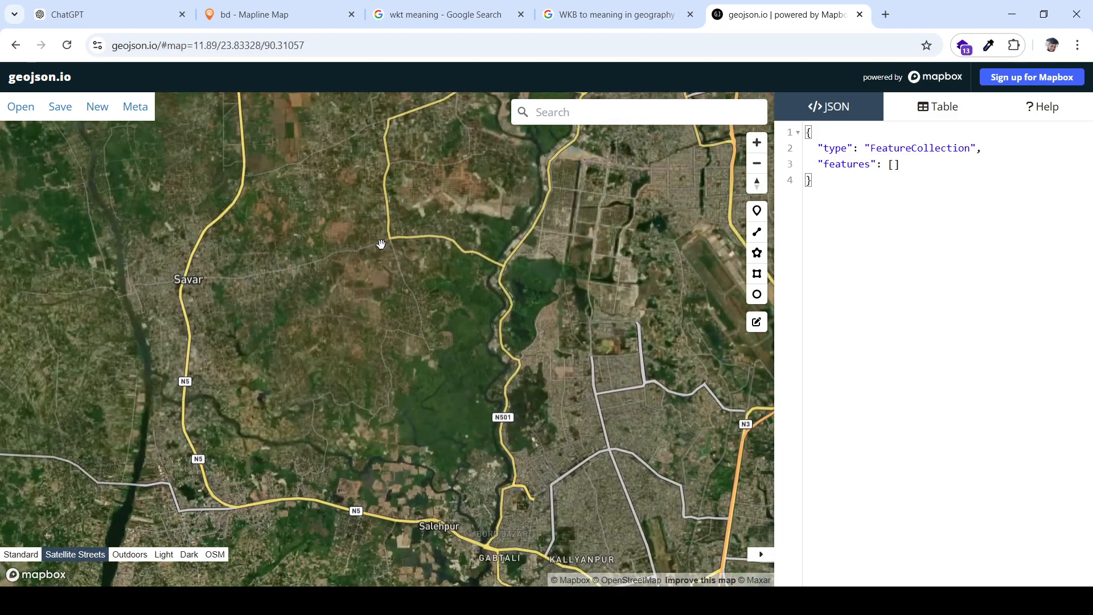
pyautogui.moveTo(383, 252); pyautogui.dragTo(336, 254)
pyautogui.scroll(2, 291, 272)
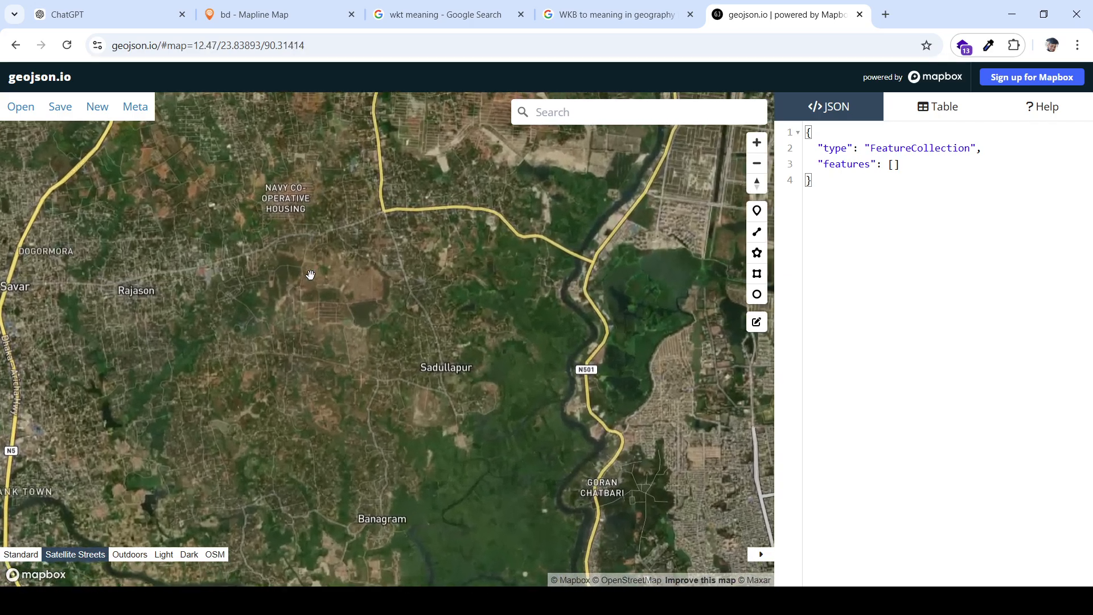
pyautogui.moveTo(434, 310); pyautogui.dragTo(298, 283)
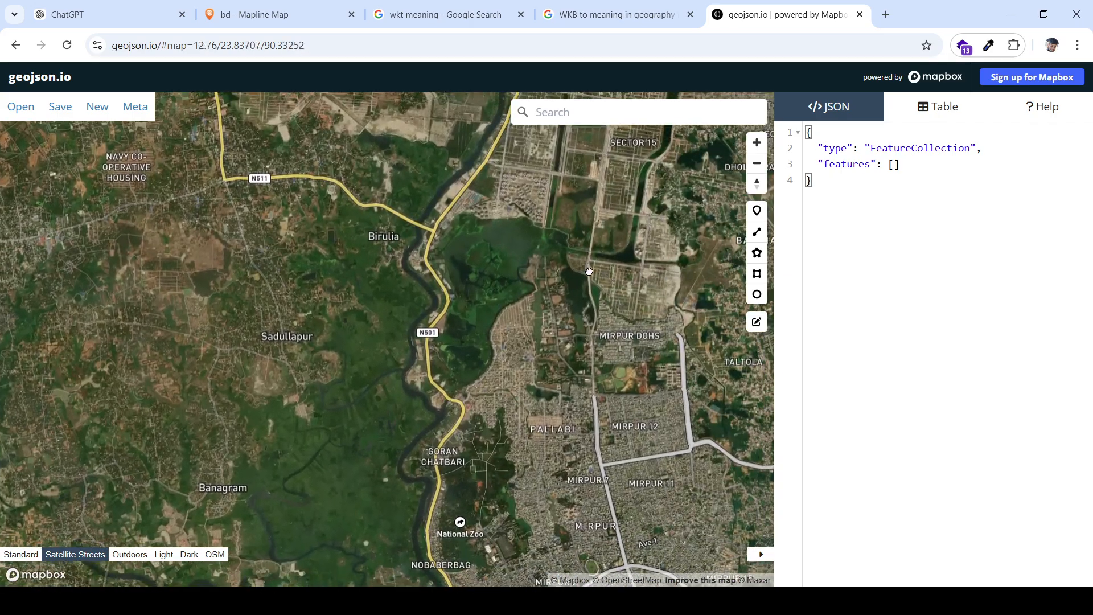
pyautogui.moveTo(589, 272); pyautogui.dragTo(507, 245)
pyautogui.moveTo(614, 193); pyautogui.dragTo(624, 157)
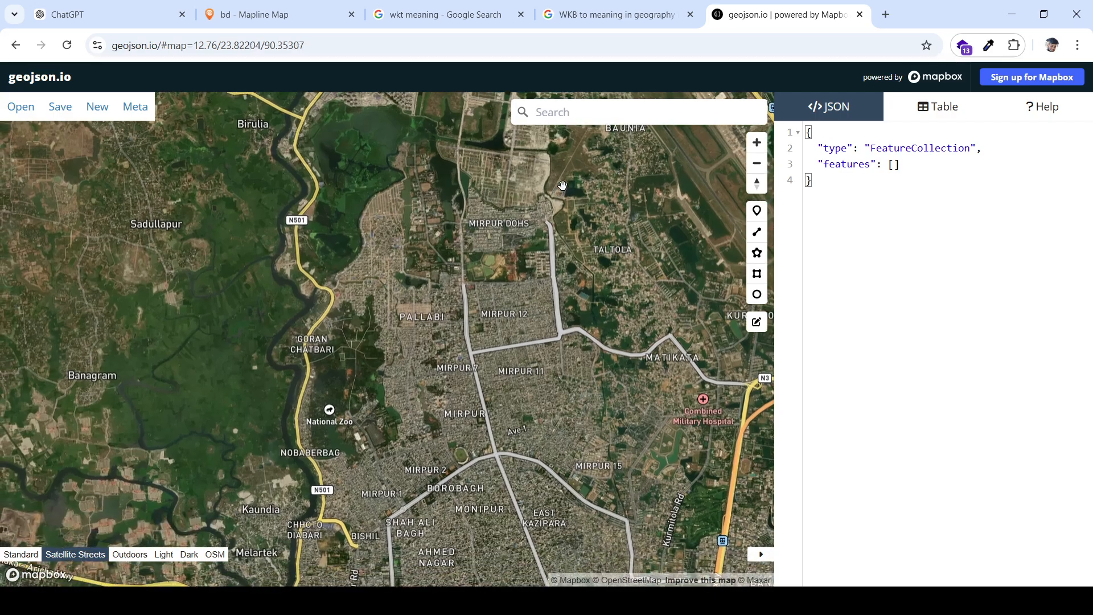
pyautogui.moveTo(141, 127); pyautogui.dragTo(523, 239)
pyautogui.scroll(4, 271, 258)
pyautogui.scroll(2, 271, 258)
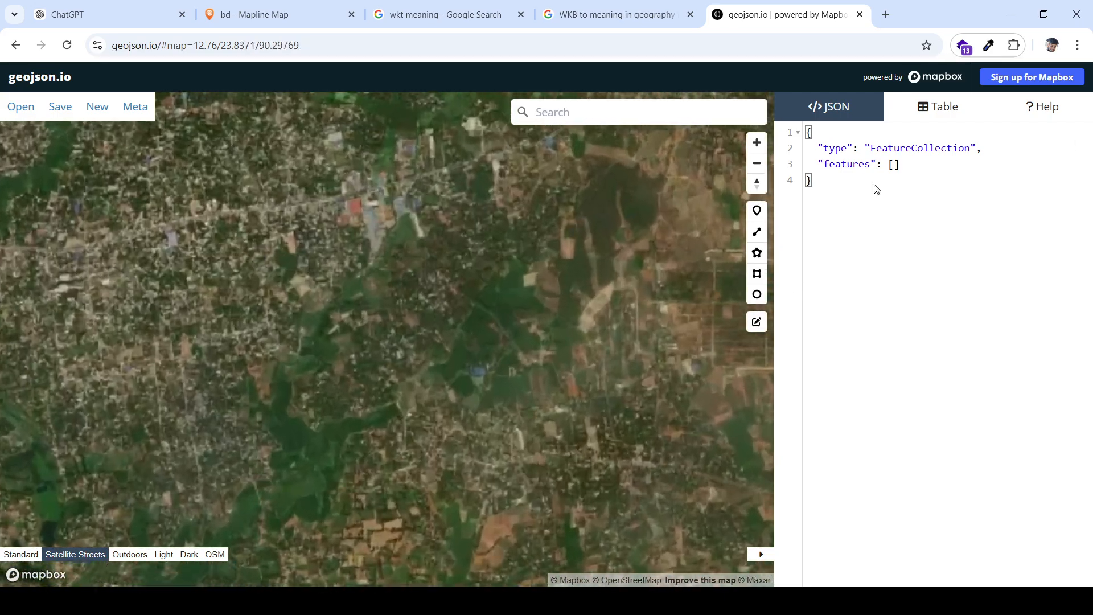
pyautogui.scroll(3, 375, 258)
pyautogui.scroll(5, 375, 258)
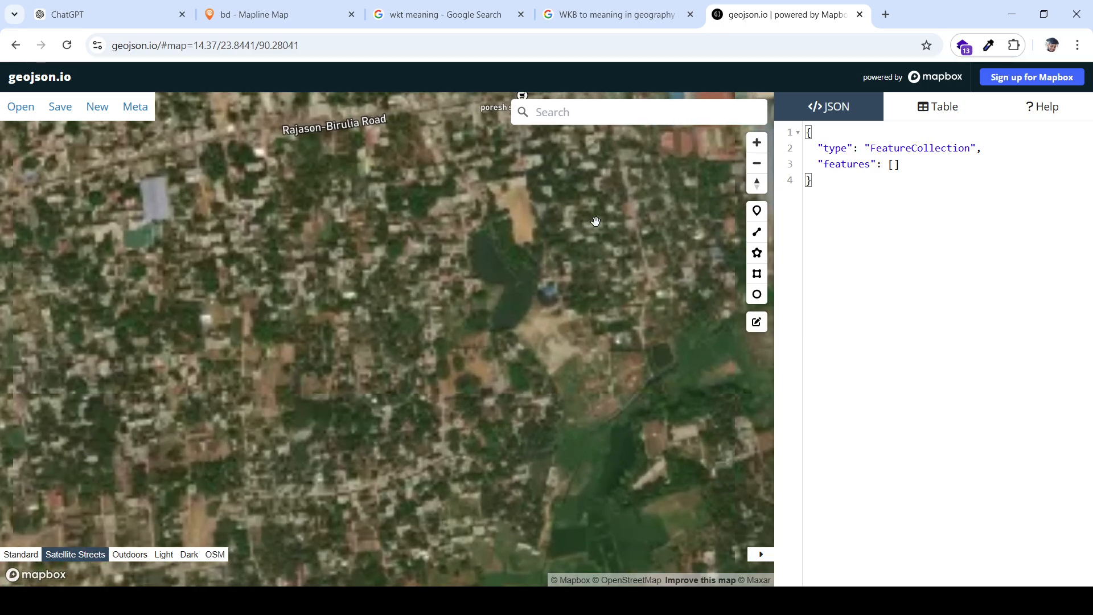
pyautogui.click(757, 212)
pyautogui.click(314, 312)
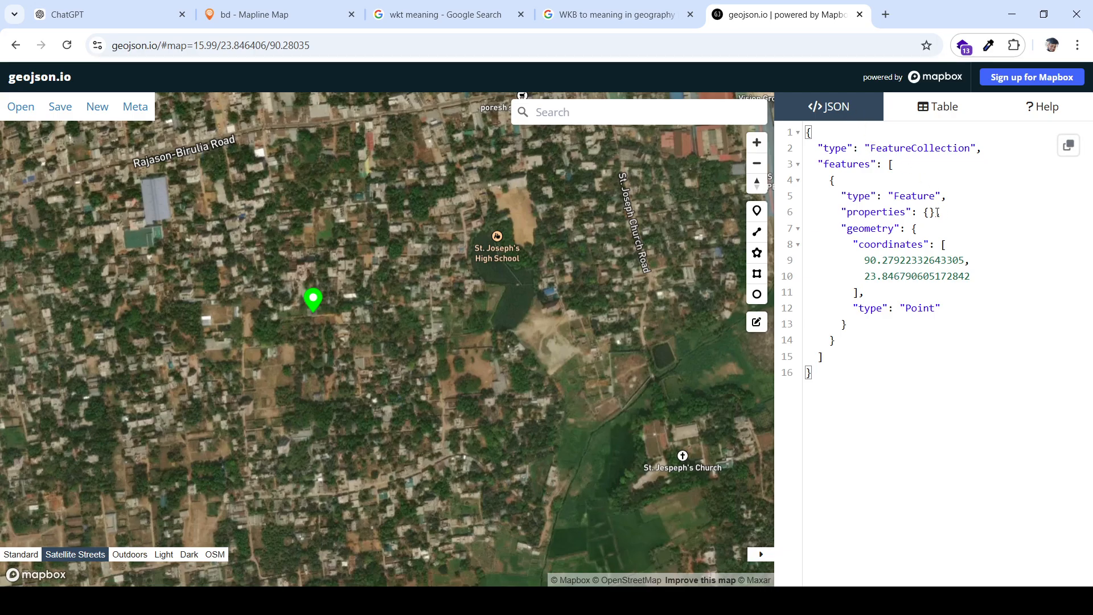
# Step: Draw a line with four vertices running southeast past the point marker, starting at about longitude 90.2791, latitude 23.8486
pyautogui.click(758, 233)
pyautogui.click(305, 185)
pyautogui.click(390, 321)
pyautogui.doubleClick(417, 406)
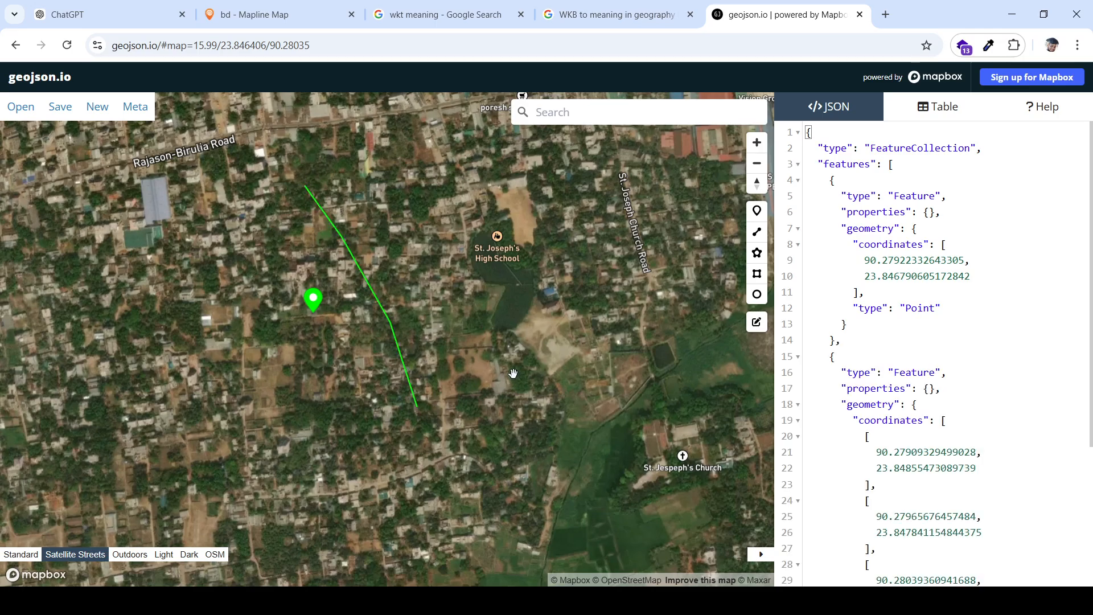
# Step: Draw a six-vertex polygon south of Rajason-Birulia Road, west of the drawn line, with its eastern edge beside the point marker
pyautogui.click(759, 256)
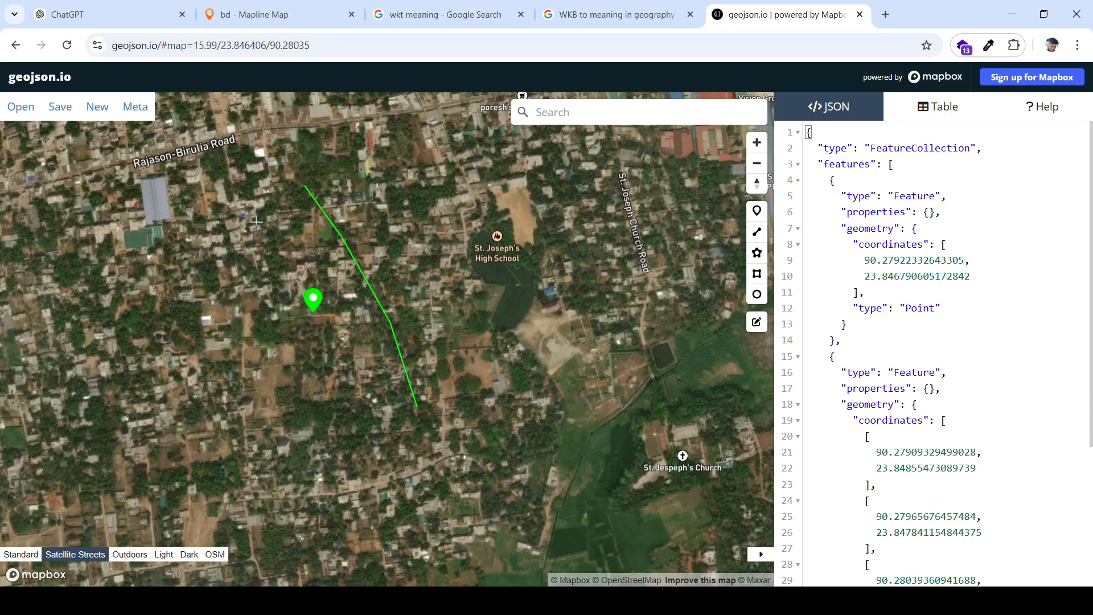
pyautogui.click(89, 352)
pyautogui.click(257, 456)
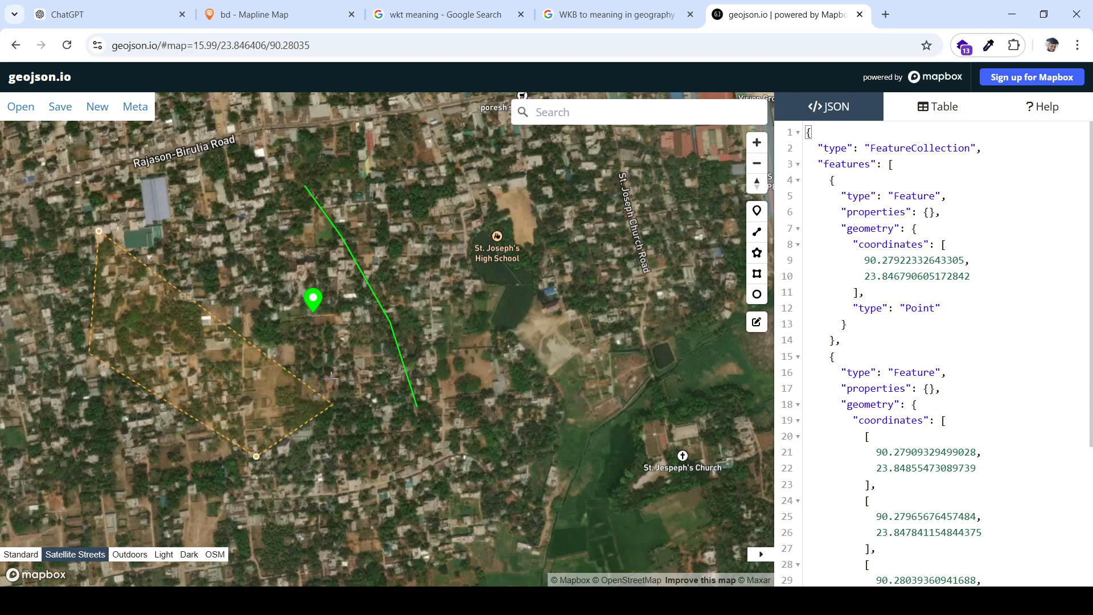
pyautogui.click(325, 348)
pyautogui.click(268, 211)
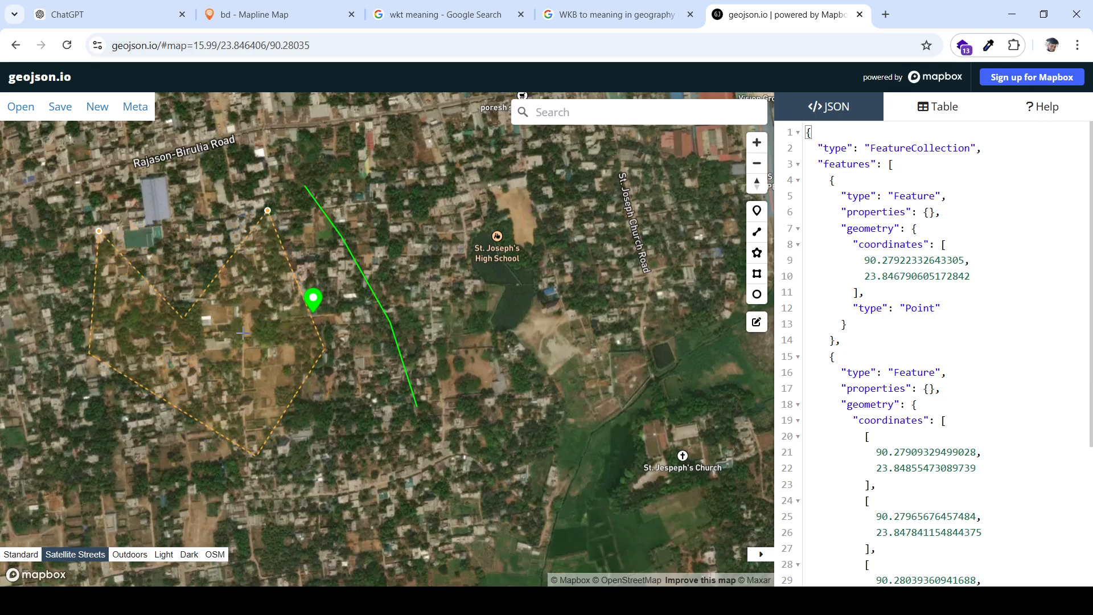
pyautogui.click(195, 200)
pyautogui.click(195, 199)
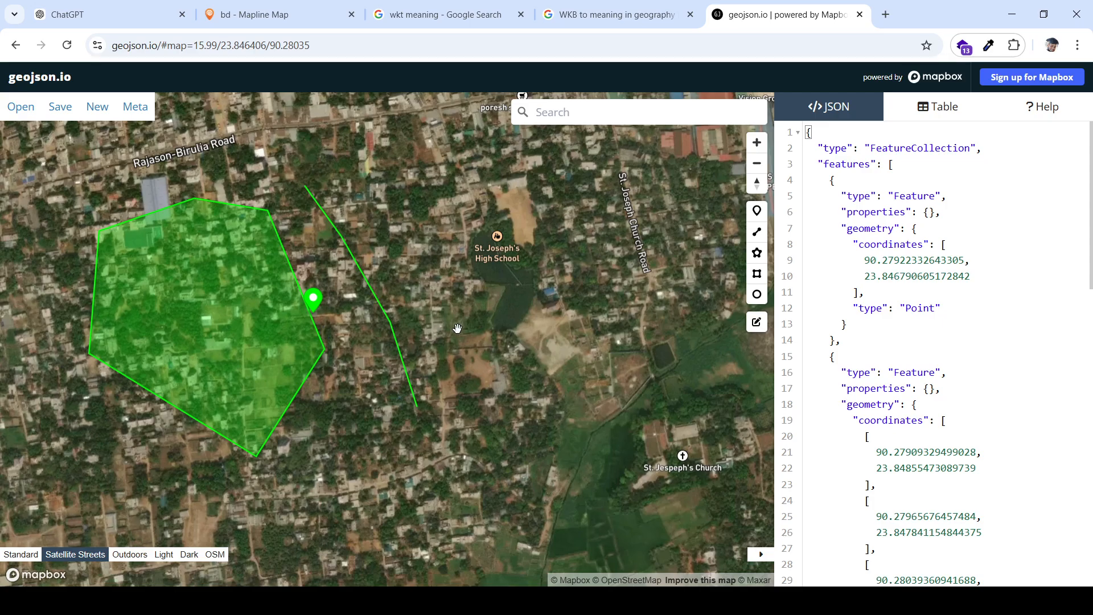
# Step: Draw a narrow horizontal rectangle just north of St. Joseph's High School
pyautogui.click(757, 273)
pyautogui.click(420, 196)
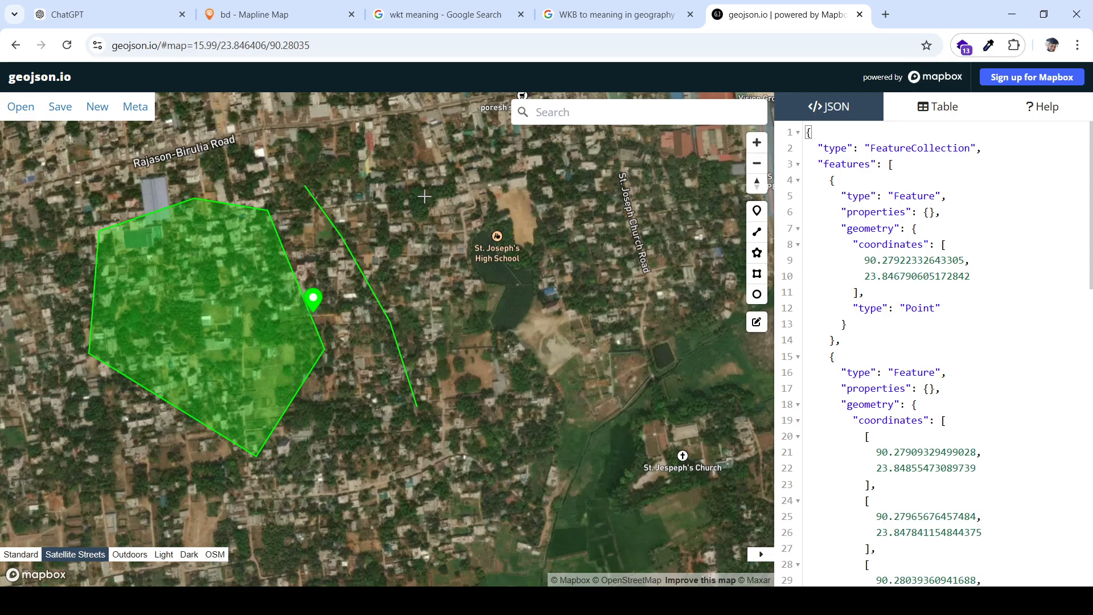
pyautogui.click(560, 167)
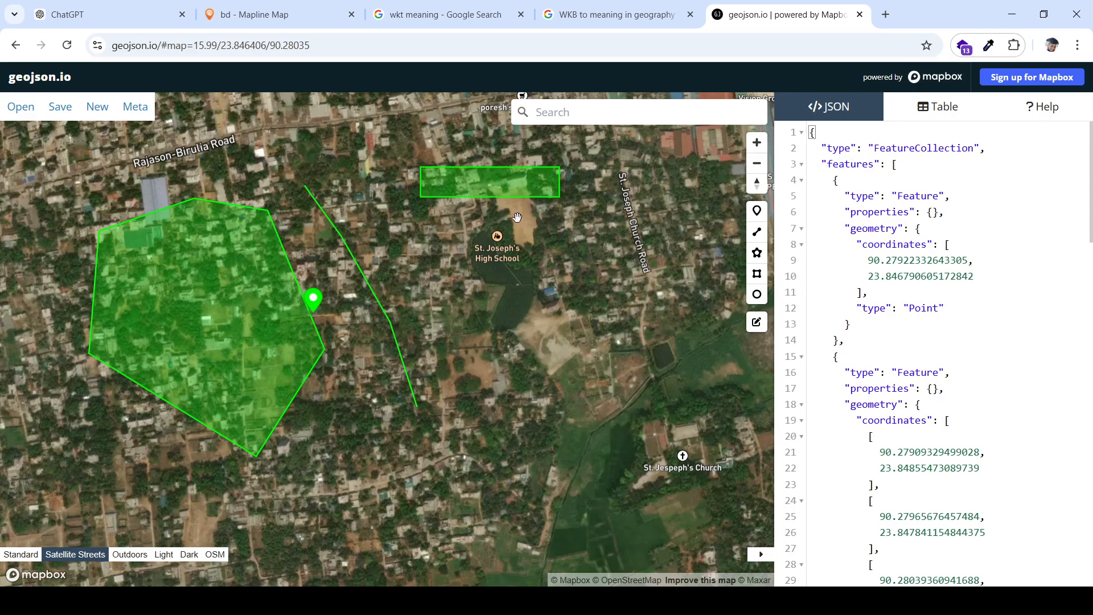
# Step: Draw a large circle between St. Joseph's High School and the church, and open geometry editing and cancel it
pyautogui.click(757, 294)
pyautogui.moveTo(565, 392)
pyautogui.mouseDown()
pyautogui.moveTo(524, 355)
pyautogui.moveTo(677, 364)
pyautogui.moveTo(680, 352)
pyautogui.mouseUp()
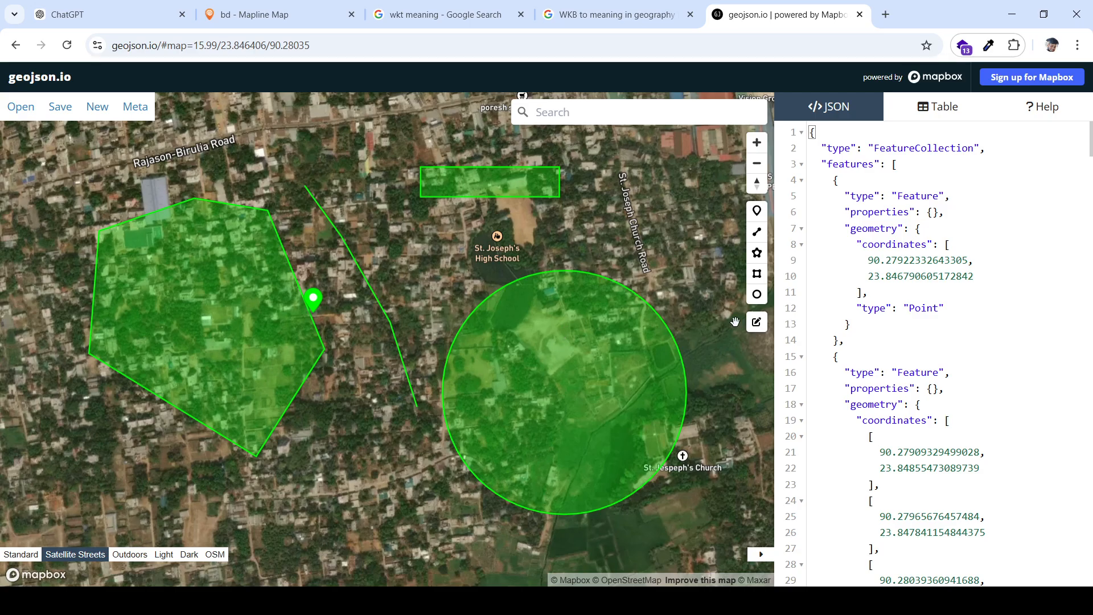
pyautogui.click(755, 322)
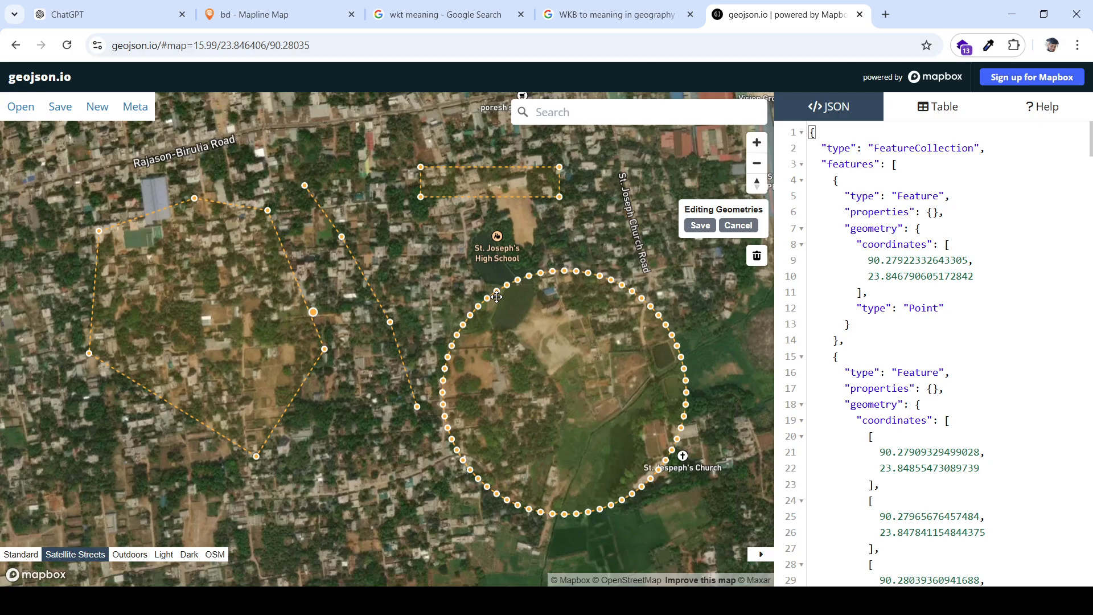
pyautogui.click(739, 226)
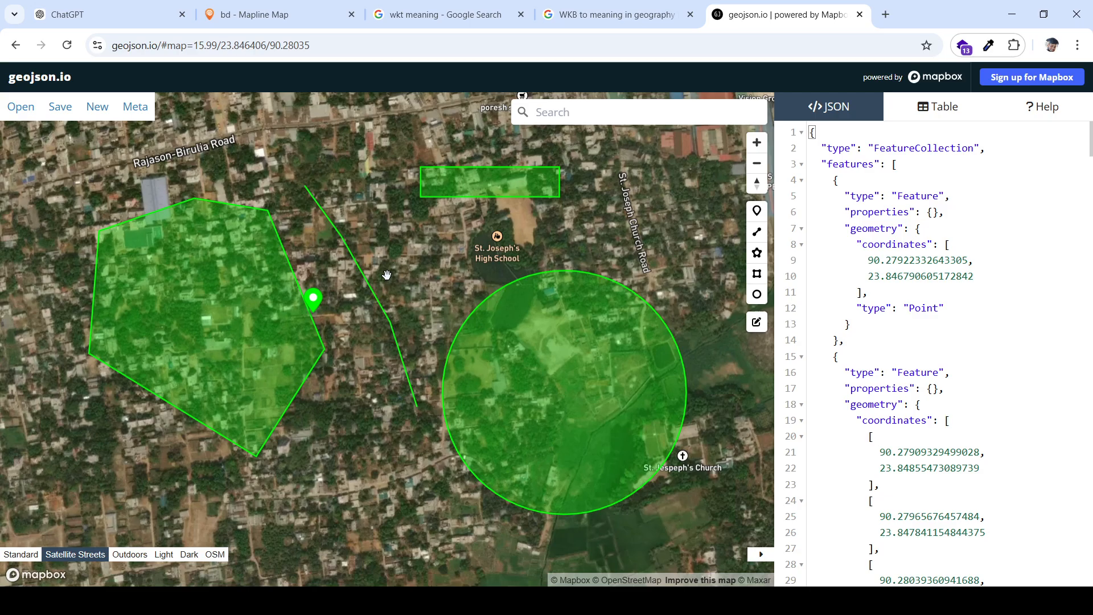
# Step: Trace the narrow green field south of the circle as a polygon, following the stream along its western edge
pyautogui.scroll(-2, 347, 405)
pyautogui.scroll(-2, 348, 406)
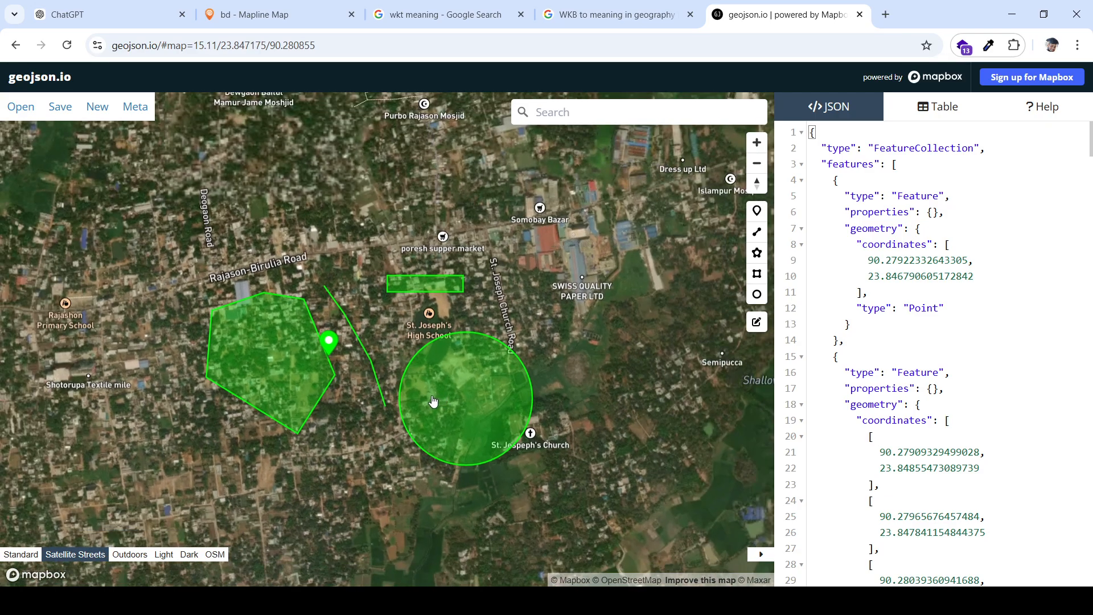
pyautogui.scroll(-3, 434, 398)
pyautogui.moveTo(426, 422); pyautogui.dragTo(459, 331)
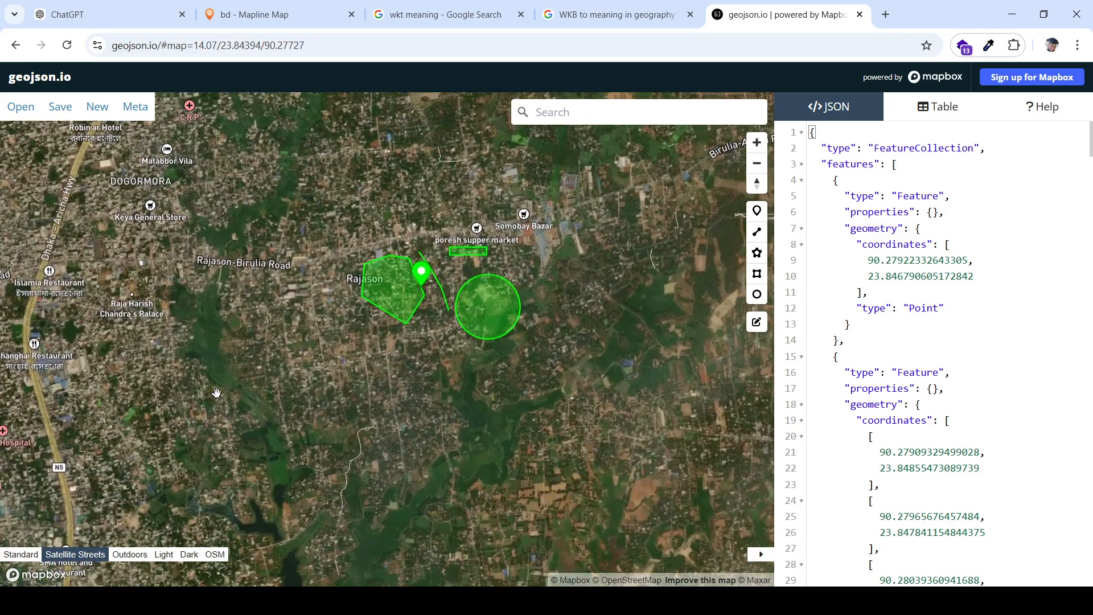
pyautogui.scroll(4, 235, 391)
pyautogui.scroll(-2, 375, 464)
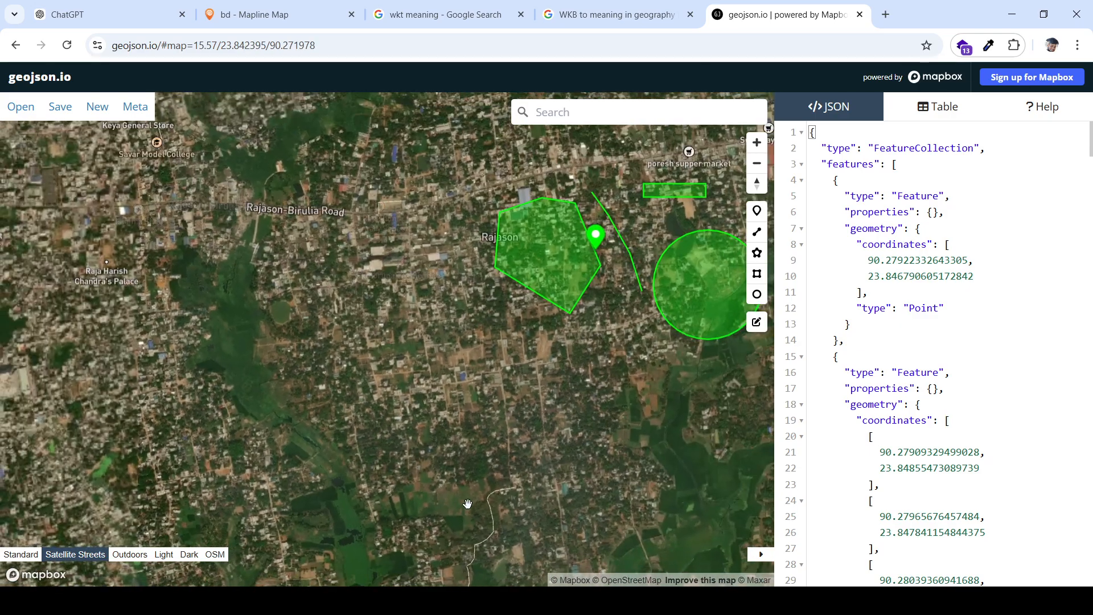
pyautogui.moveTo(476, 504); pyautogui.dragTo(193, 361)
pyautogui.scroll(4, 388, 278)
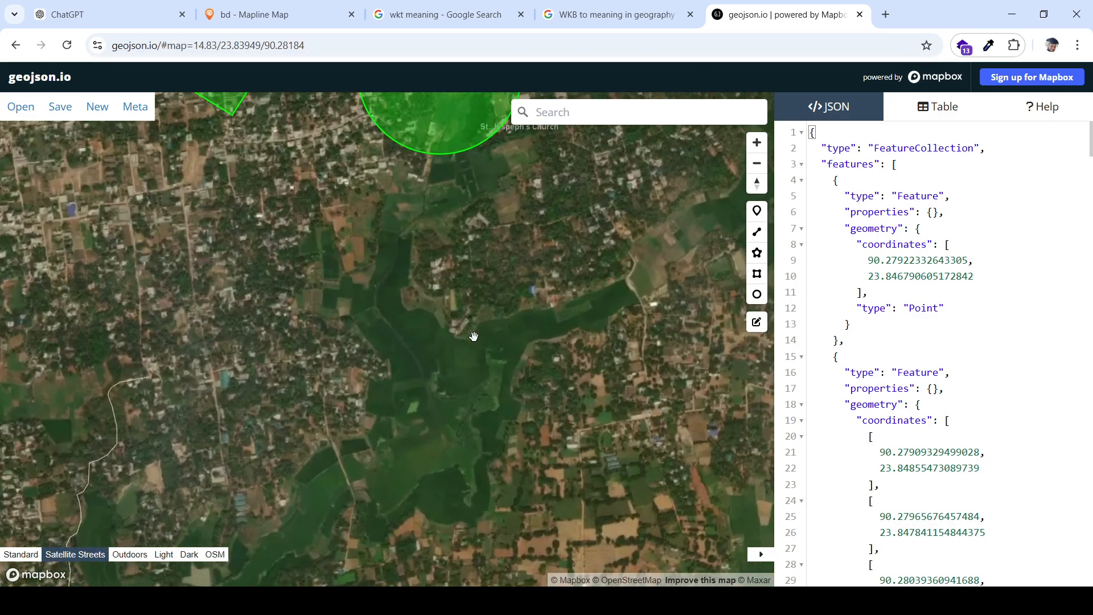
pyautogui.scroll(4, 473, 334)
pyautogui.scroll(1, 369, 339)
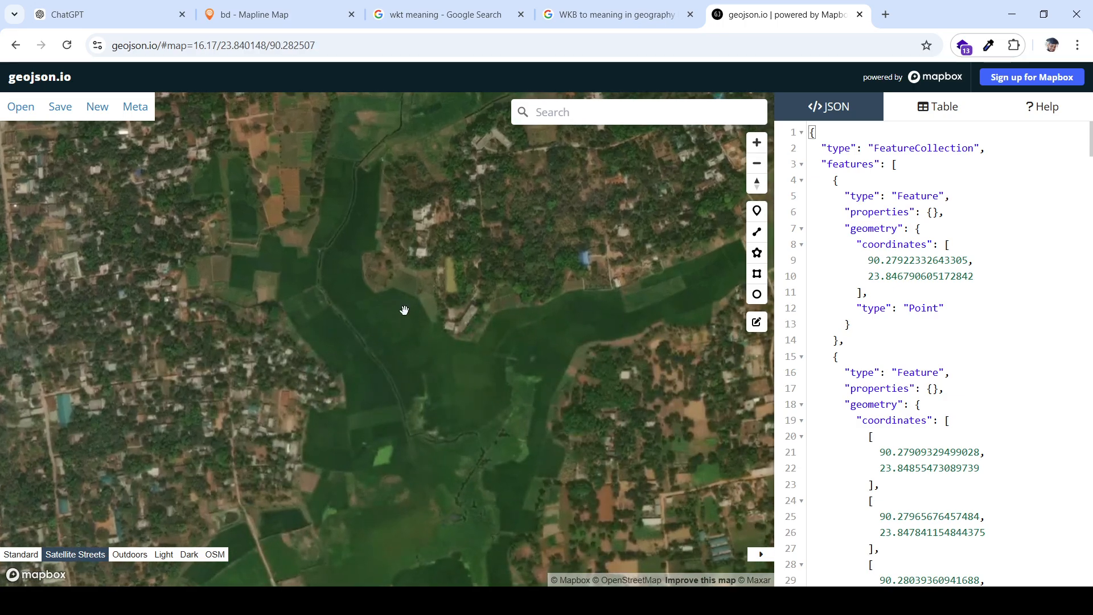
pyautogui.moveTo(404, 310); pyautogui.dragTo(438, 442)
pyautogui.scroll(7, 393, 337)
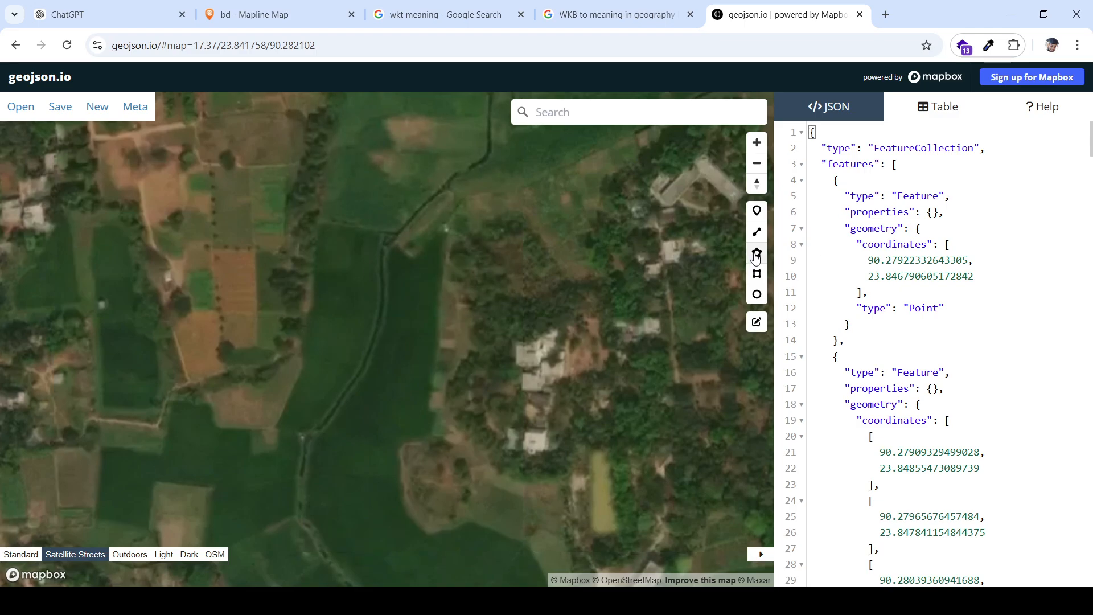
pyautogui.click(756, 255)
pyautogui.click(445, 238)
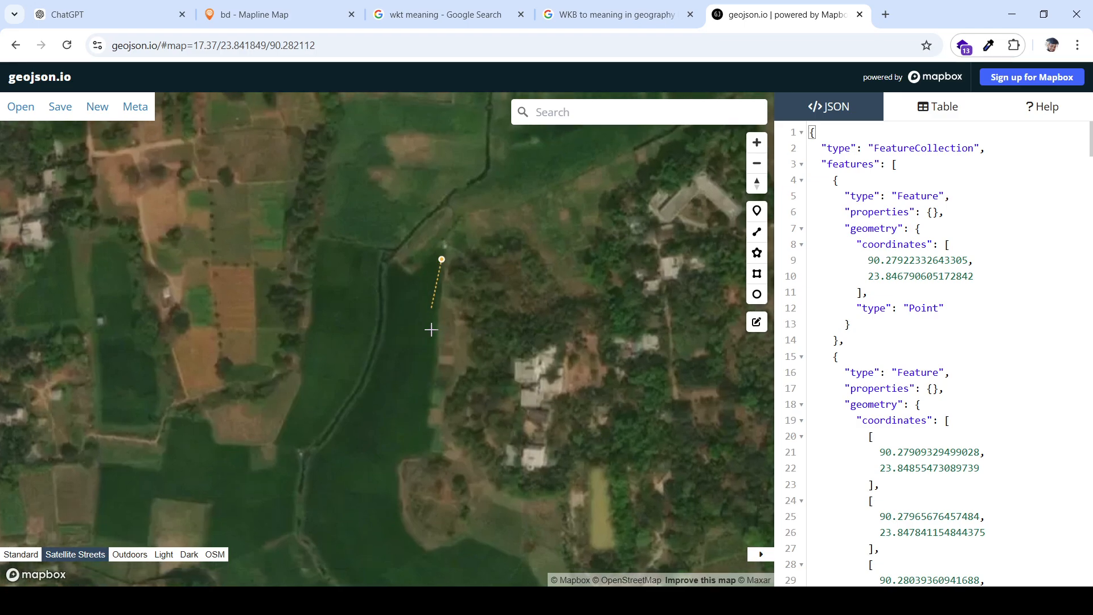
pyautogui.click(434, 383)
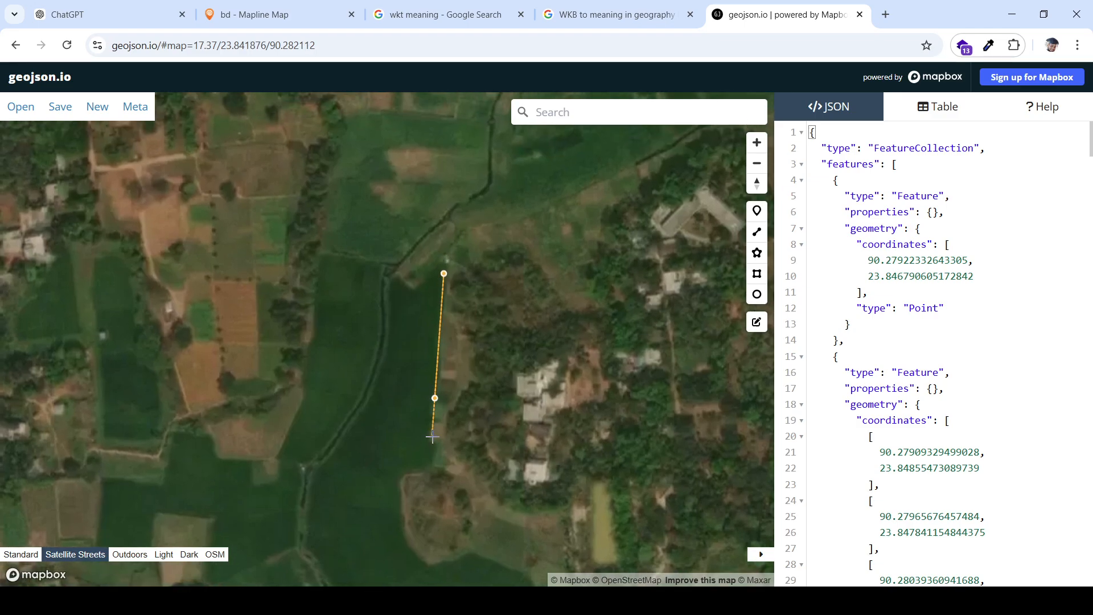
pyautogui.click(434, 457)
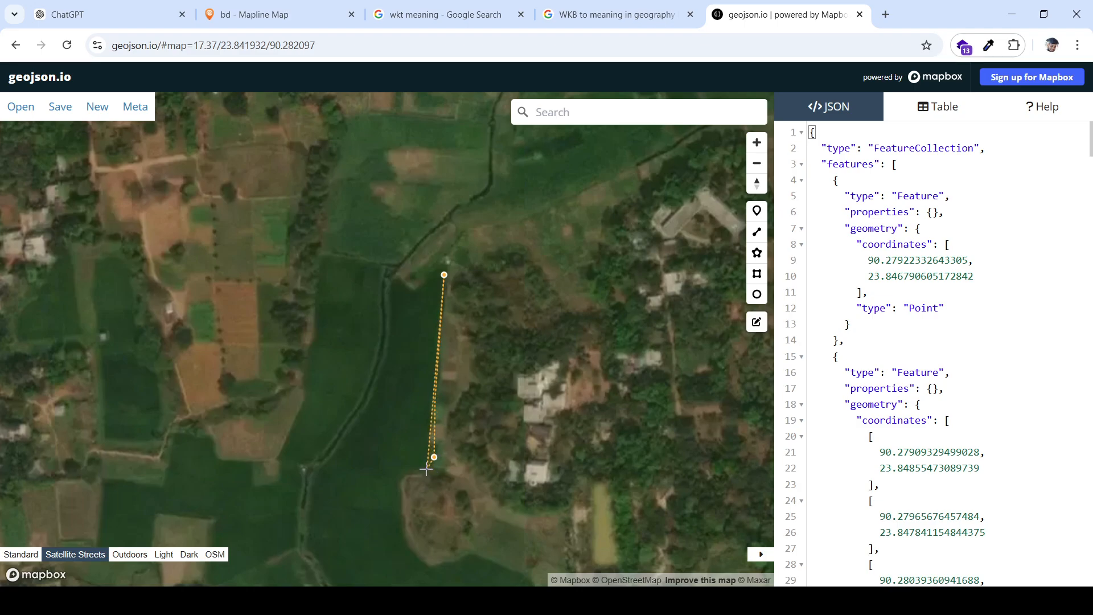
pyautogui.click(409, 479)
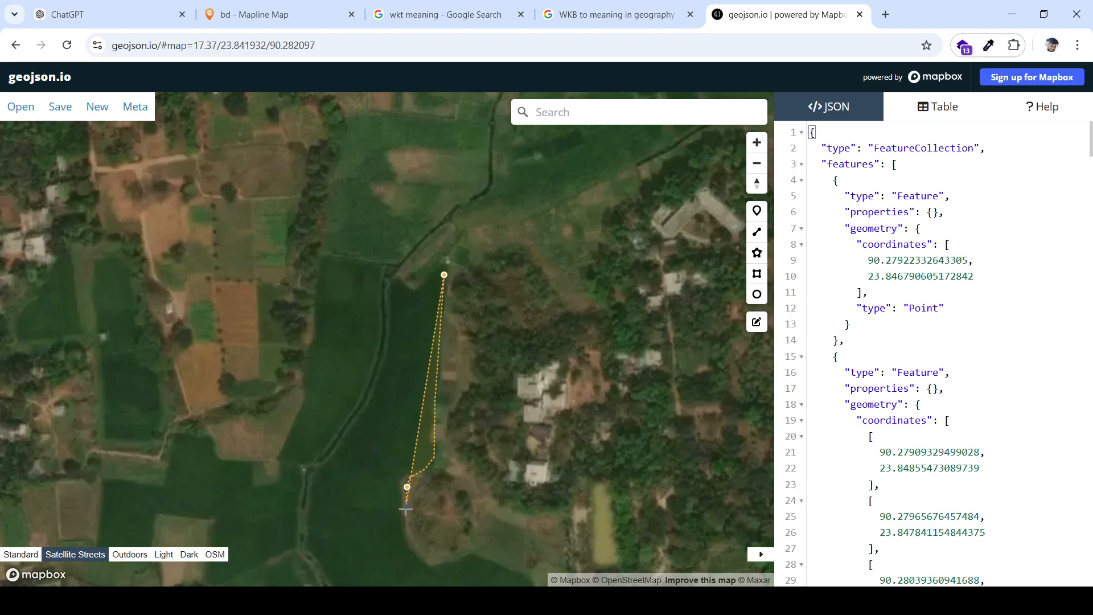
pyautogui.click(426, 563)
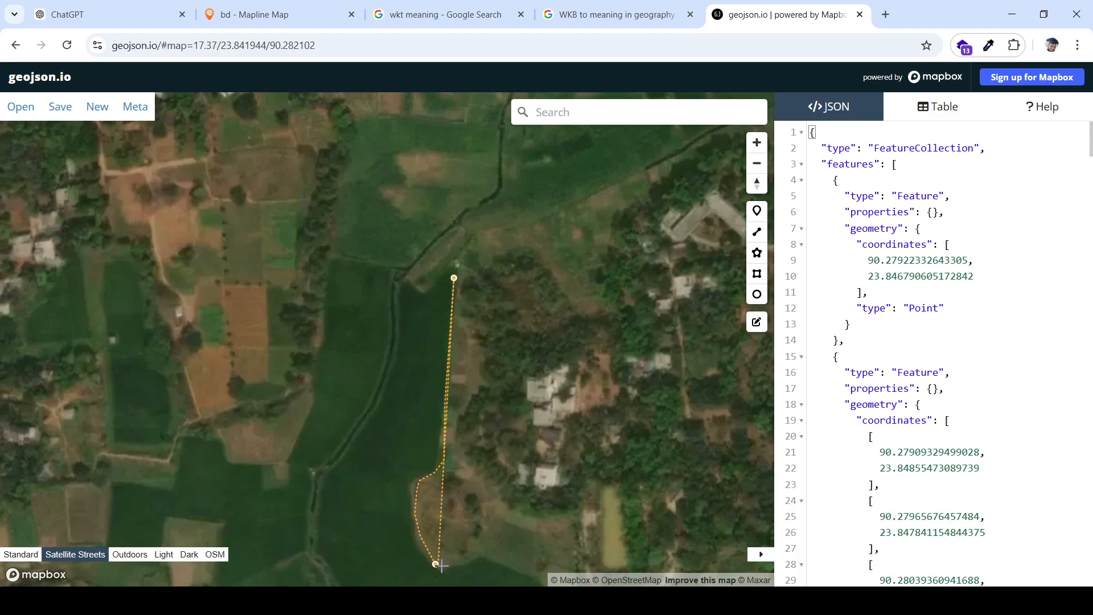
pyautogui.click(330, 565)
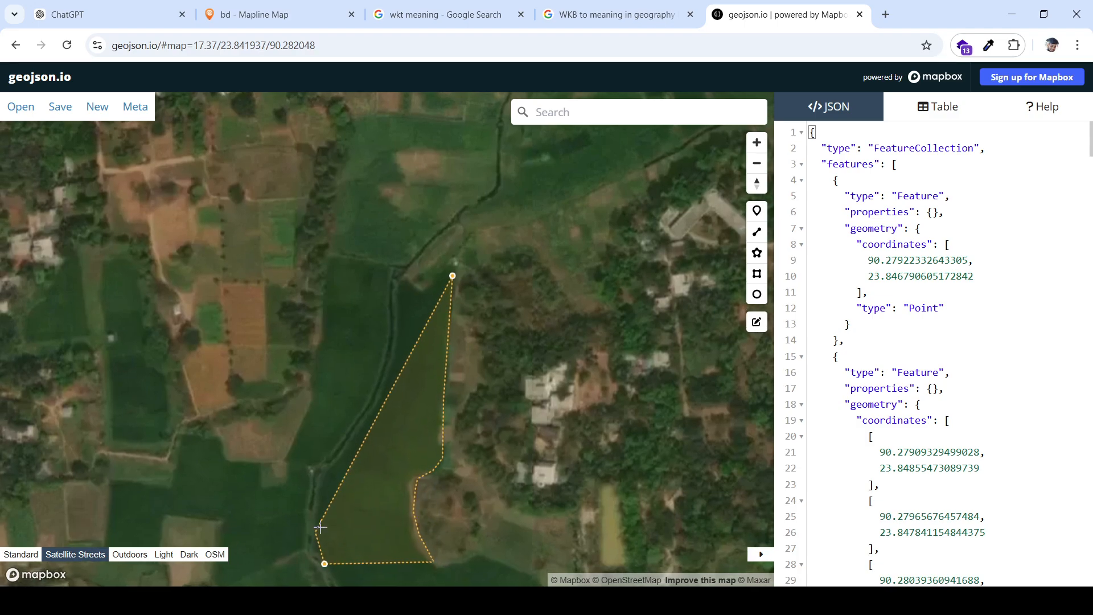
pyautogui.click(322, 529)
pyautogui.click(325, 482)
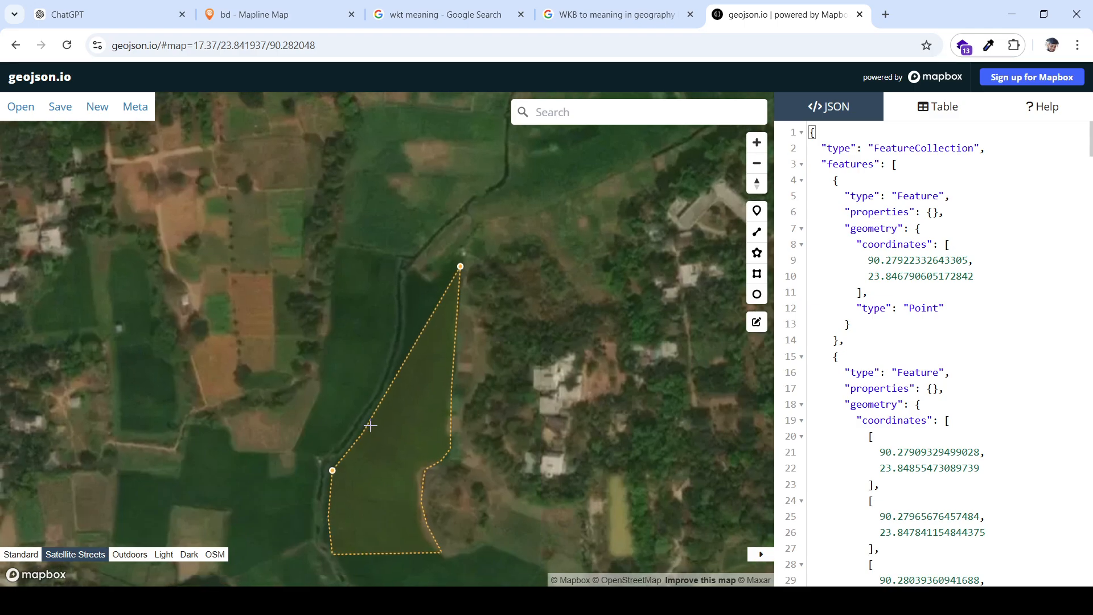
pyautogui.click(398, 371)
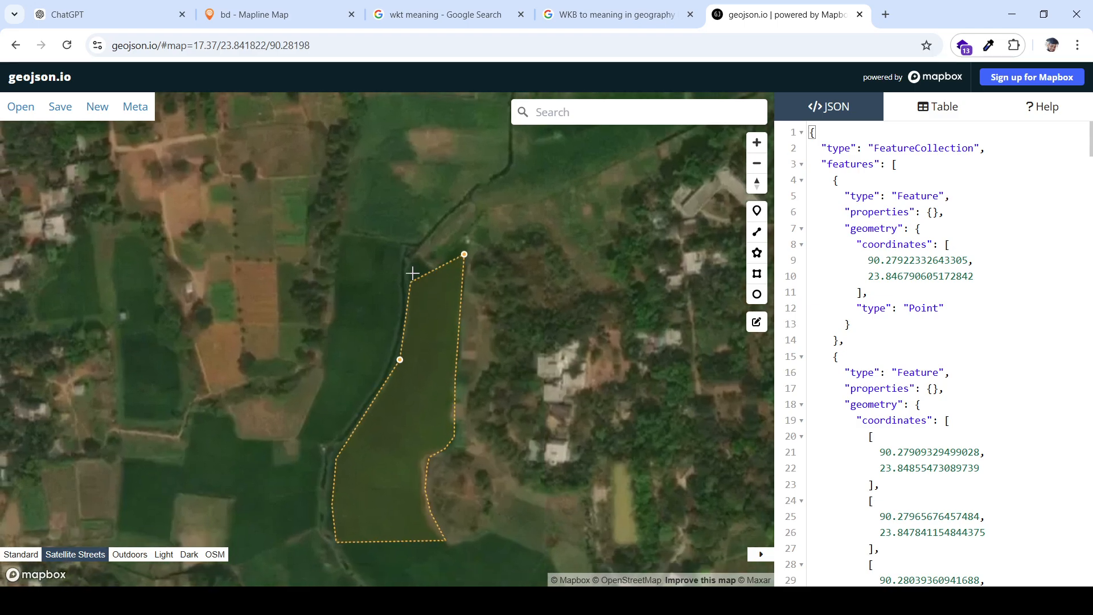
pyautogui.doubleClick(413, 260)
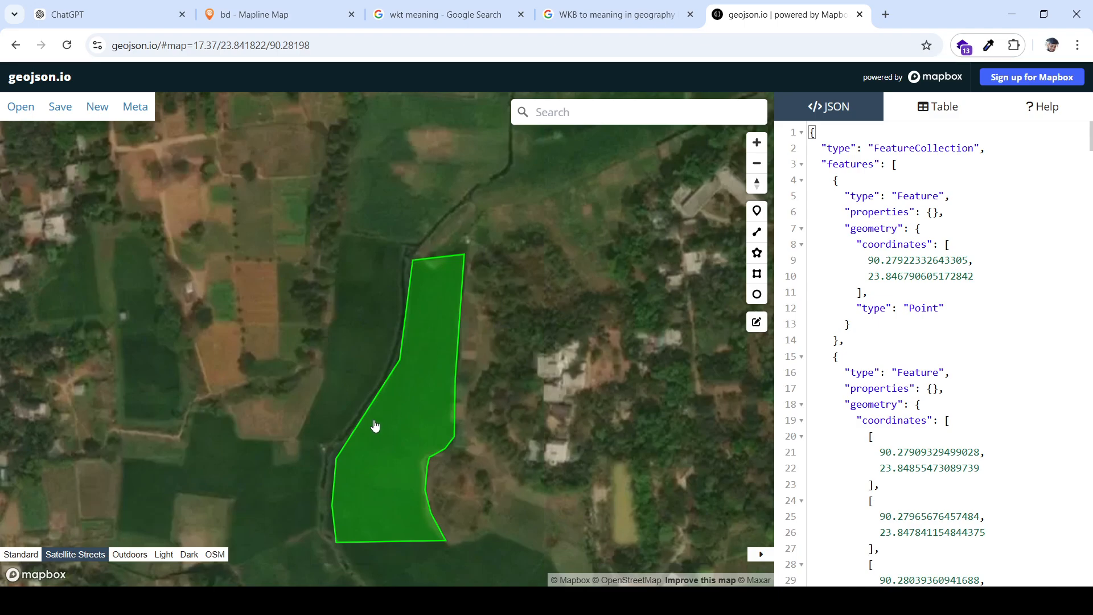
# Step: Export all drawn features as a KML file
pyautogui.scroll(-1, 376, 427)
pyautogui.scroll(-1, 378, 342)
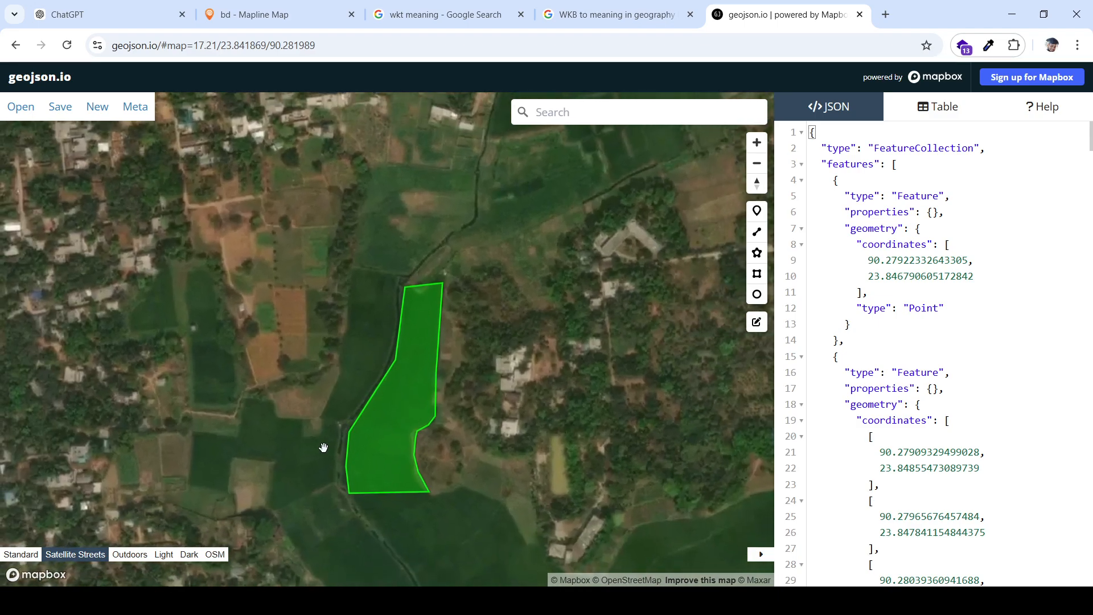
pyautogui.scroll(-1, 472, 398)
pyautogui.scroll(-3, 494, 405)
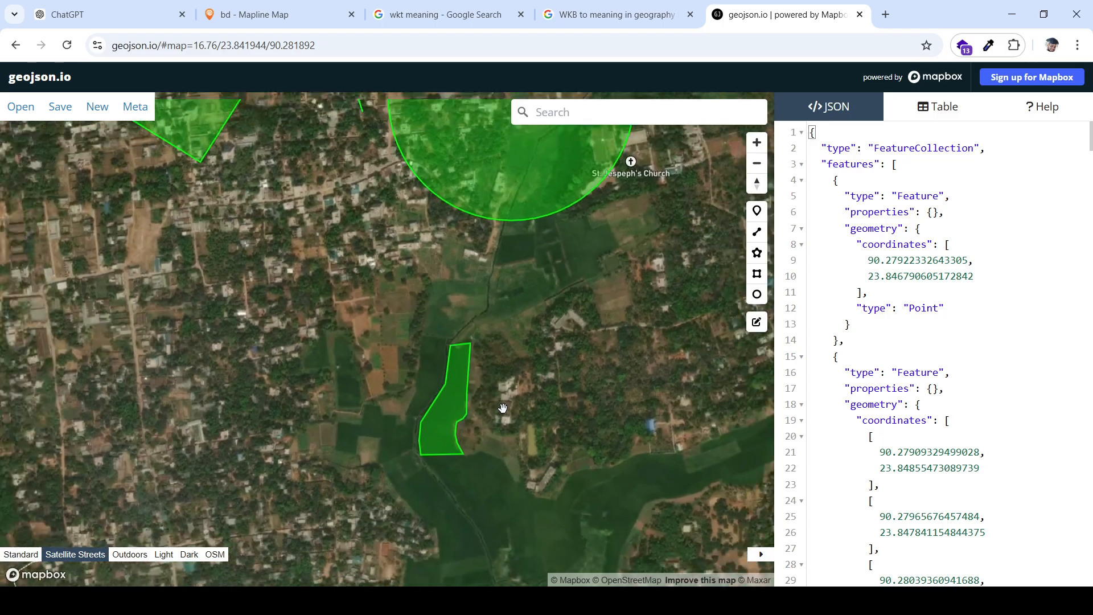
pyautogui.scroll(-2, 492, 411)
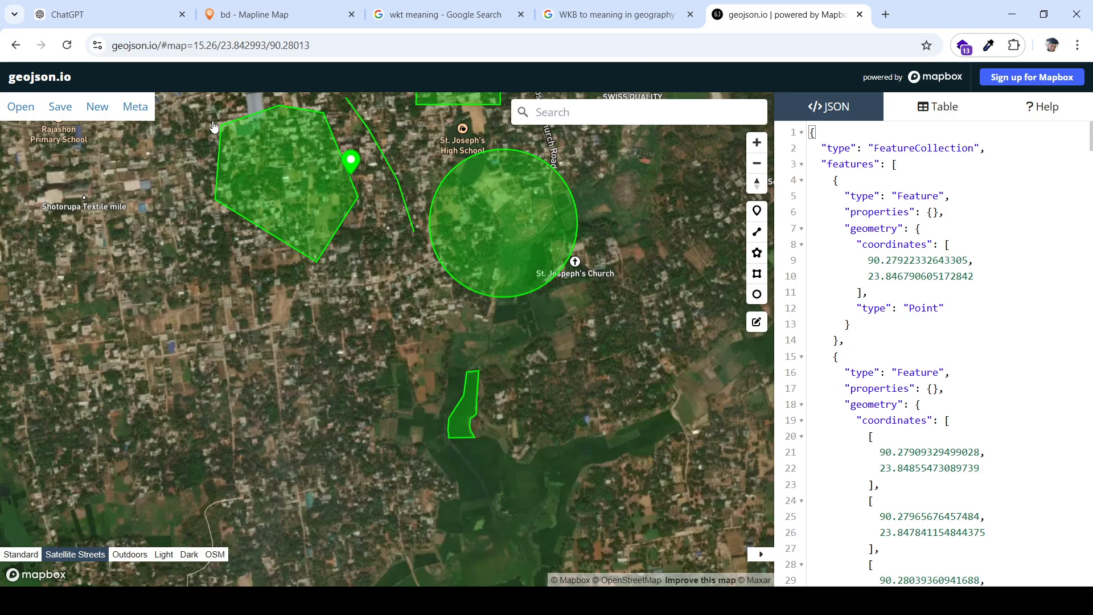
pyautogui.click(60, 110)
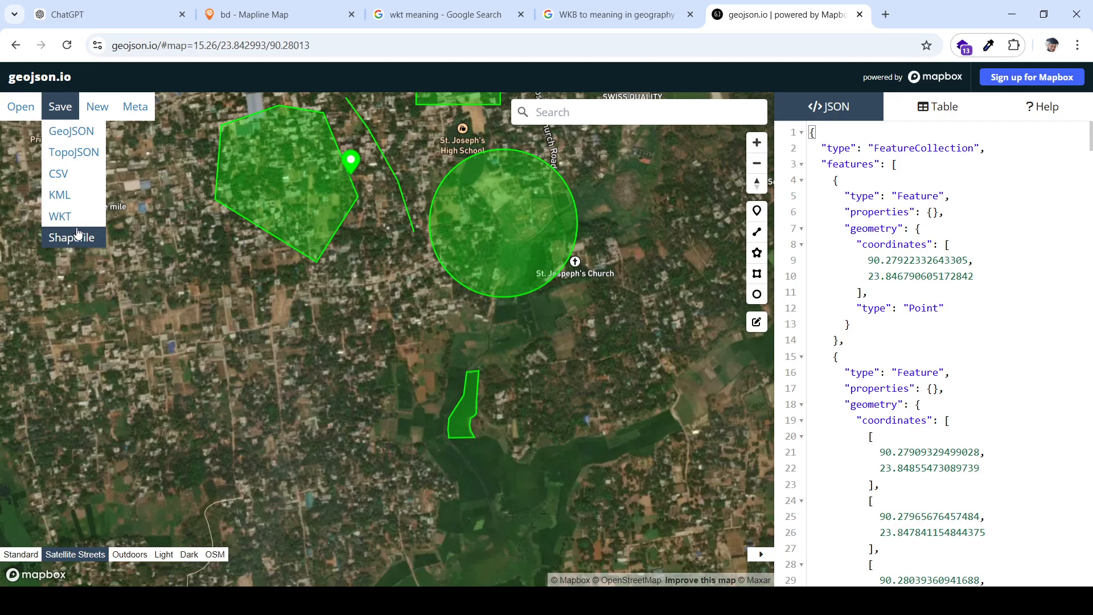
pyautogui.click(66, 196)
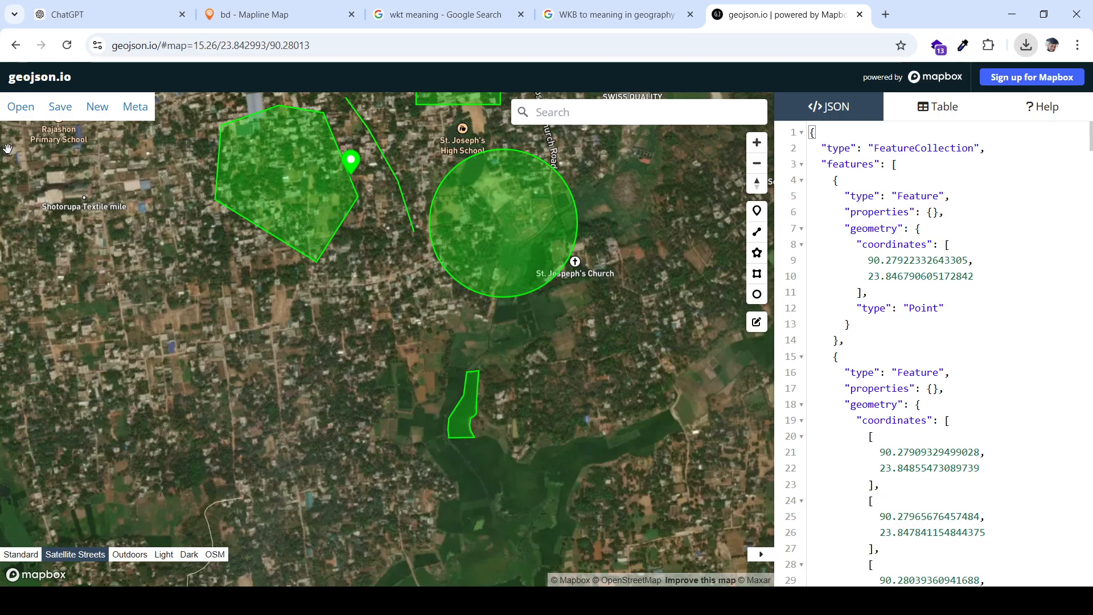
pyautogui.moveTo(60, 106)
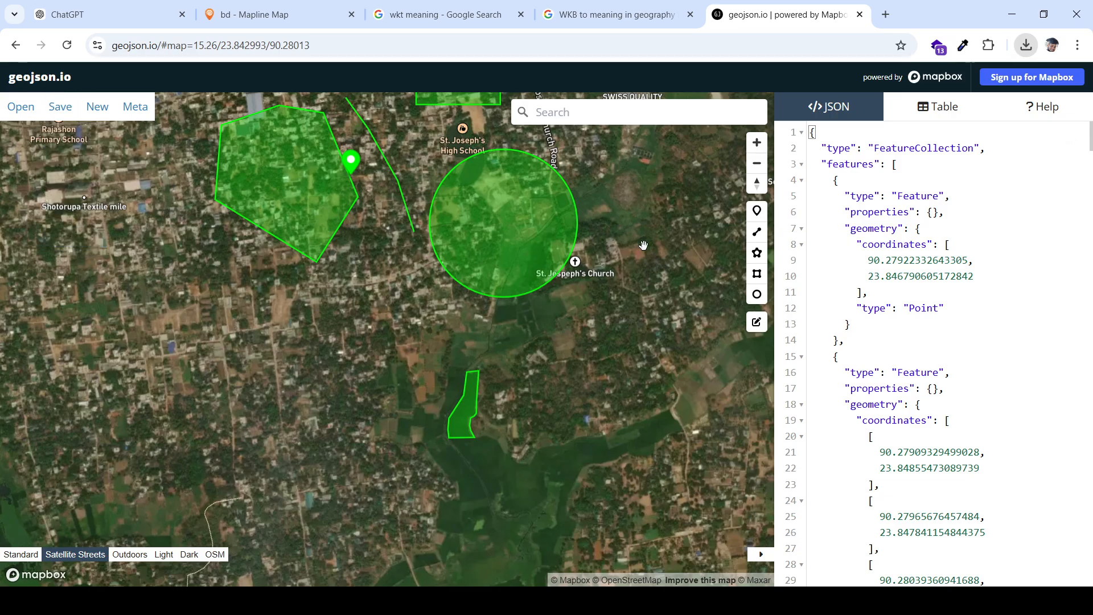
pyautogui.scroll(-3, 365, 396)
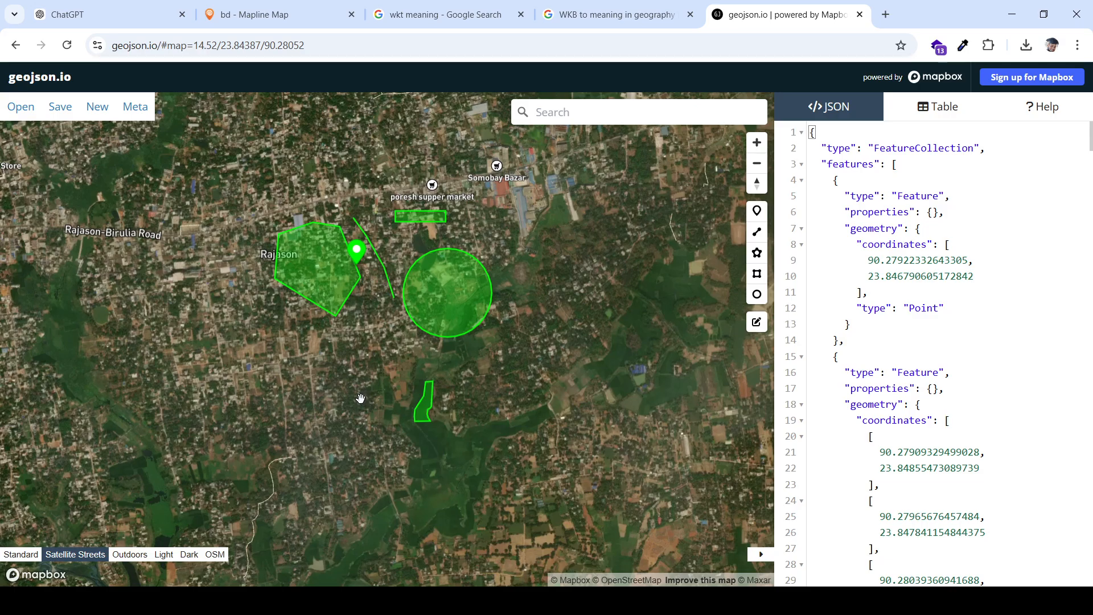
pyautogui.scroll(4, 436, 346)
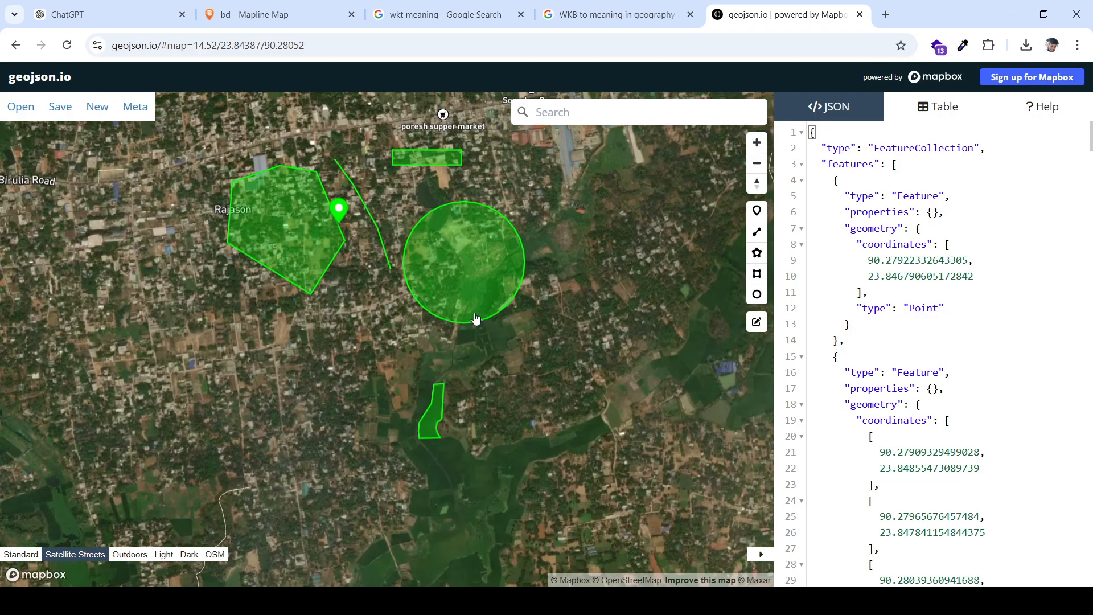
pyautogui.moveTo(318, 336); pyautogui.dragTo(288, 423)
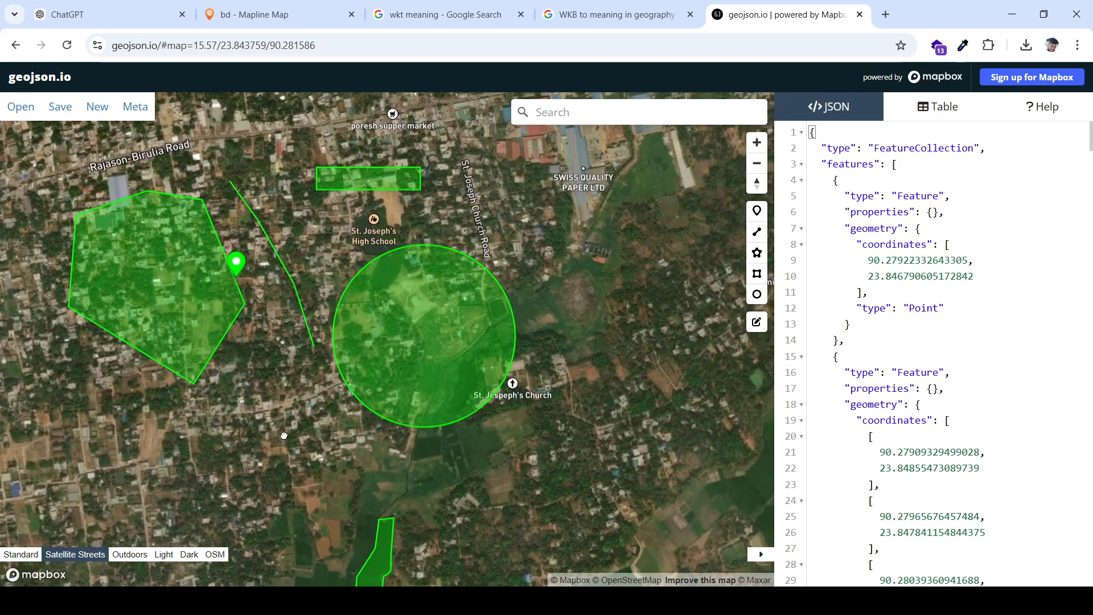
pyautogui.scroll(5, 293, 411)
pyautogui.scroll(-4, 302, 404)
pyautogui.scroll(-2, 302, 403)
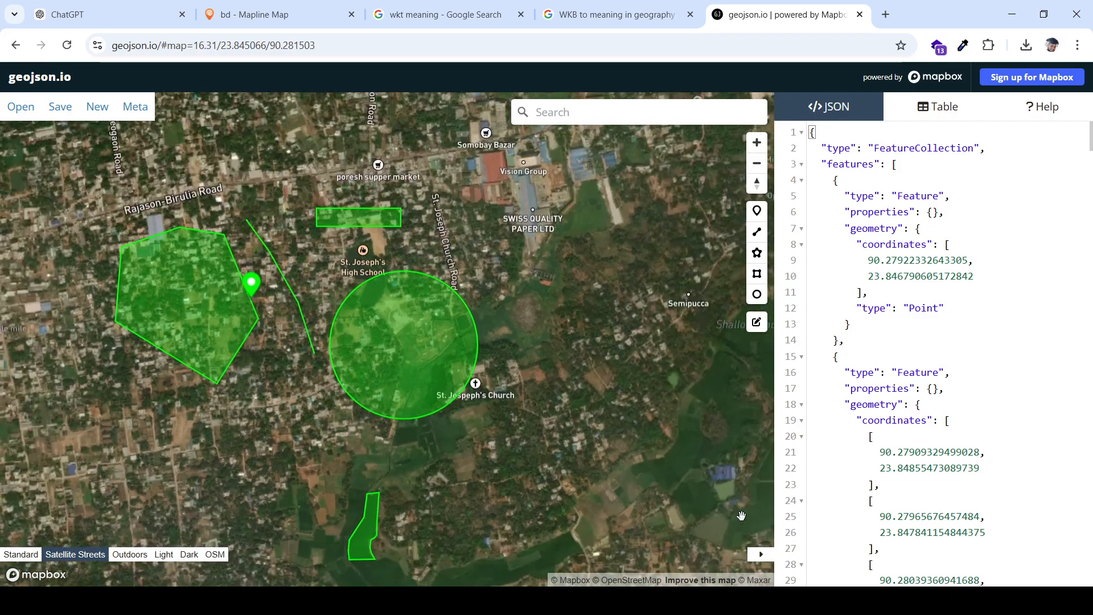